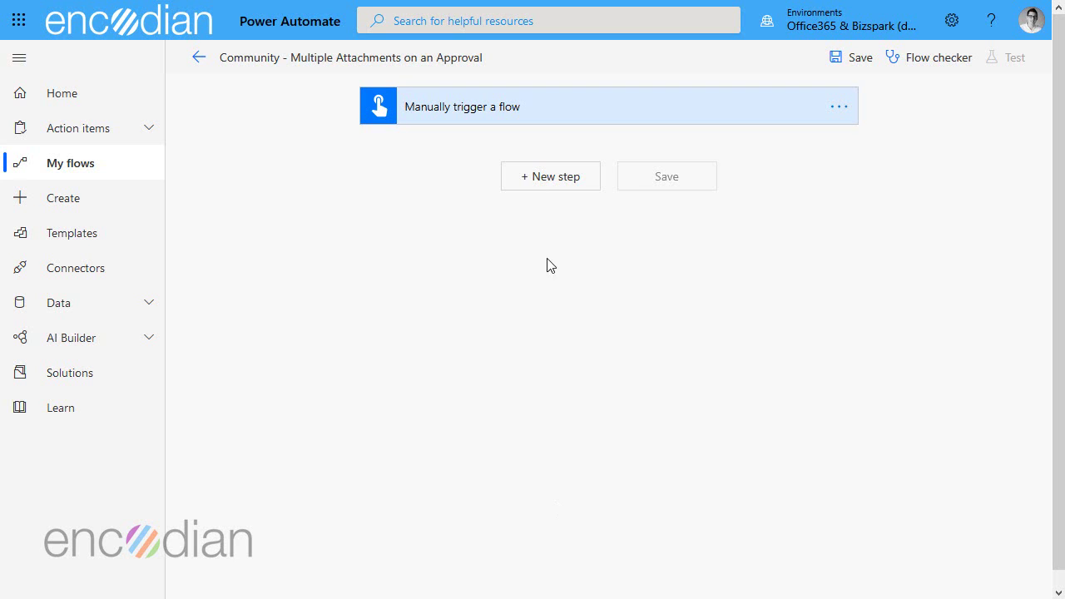
- Add the copied Get files (properties only) step from My clipboard
{"action": "left_click", "coordinate": [539, 191]}
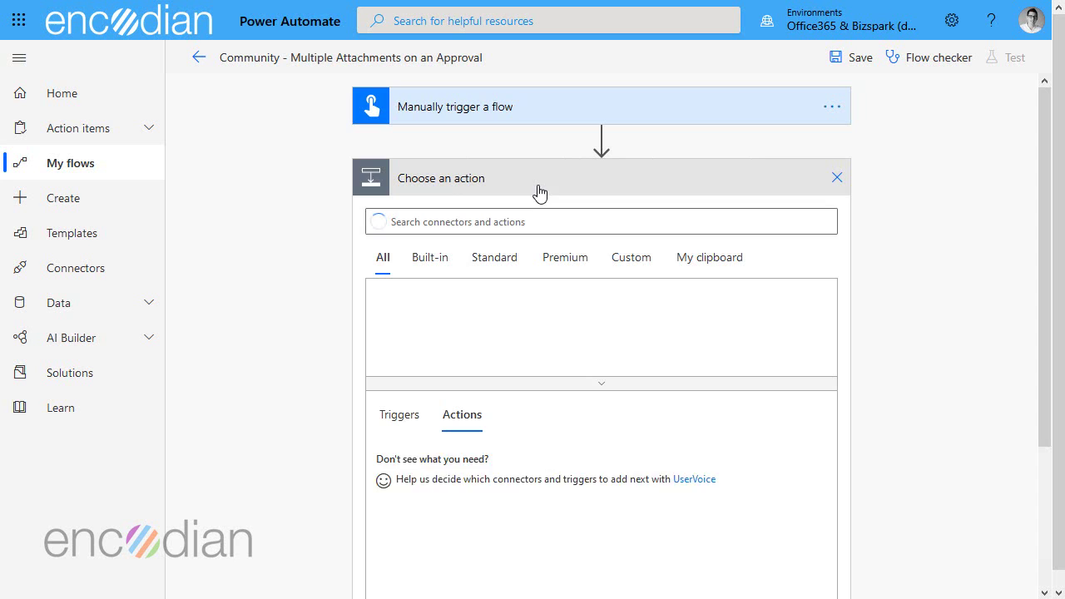
{"action": "left_click", "coordinate": [724, 268]}
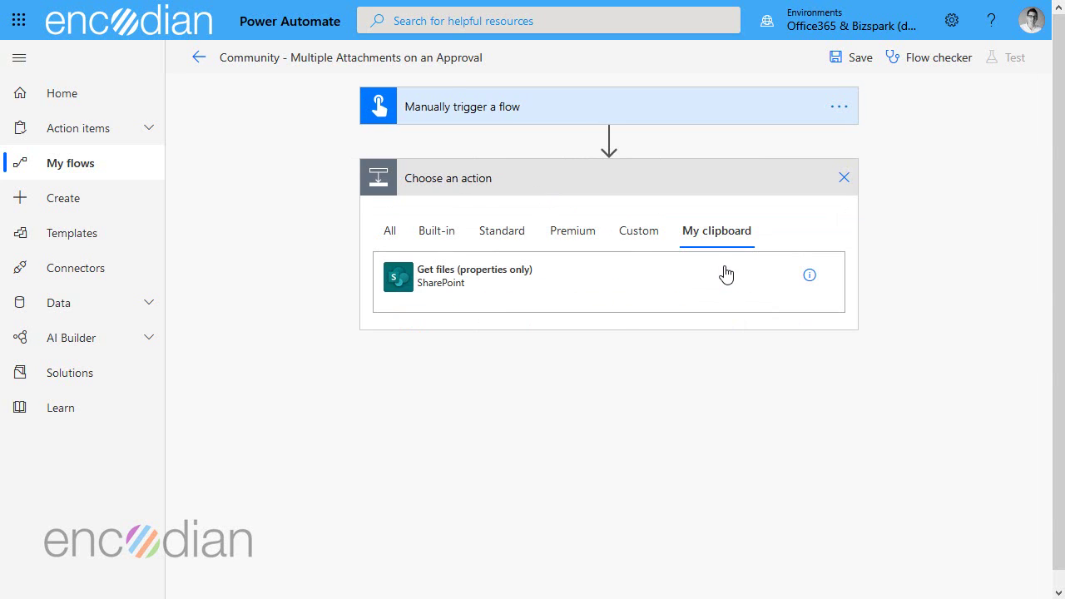
{"action": "left_click", "coordinate": [483, 283]}
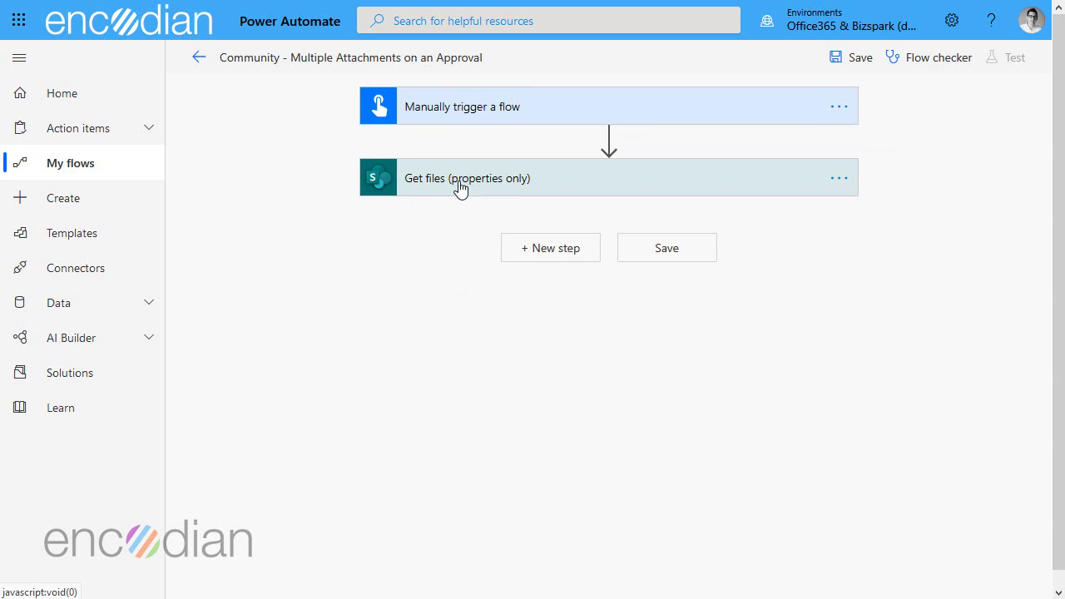
{"action": "left_click", "coordinate": [458, 188]}
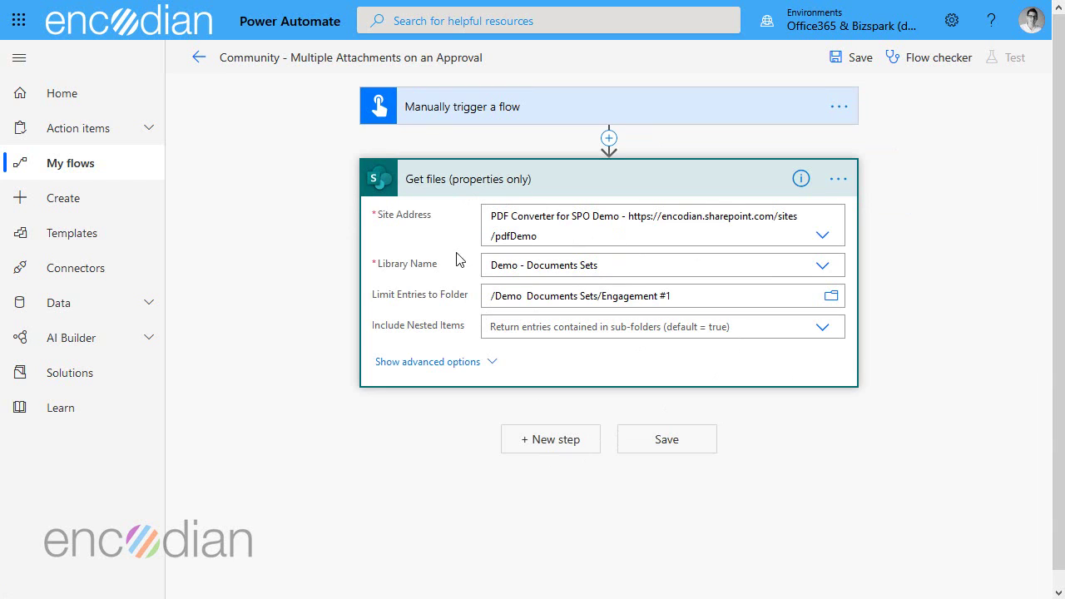
{"action": "left_click", "coordinate": [451, 179]}
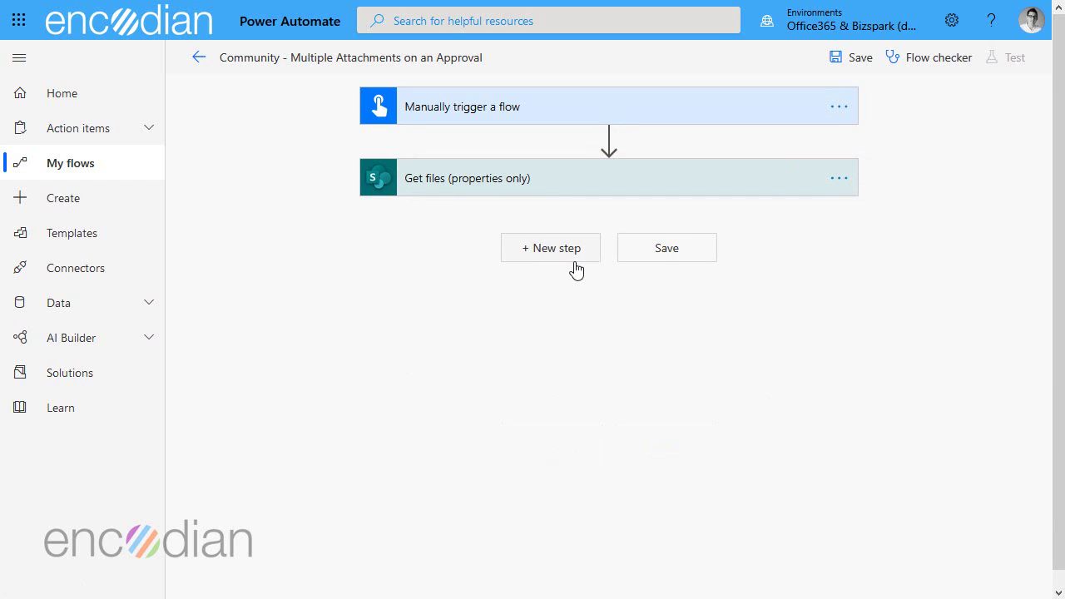
- Add an Initialize variable step named Files of type Array below Get files
{"action": "left_click", "coordinate": [571, 259]}
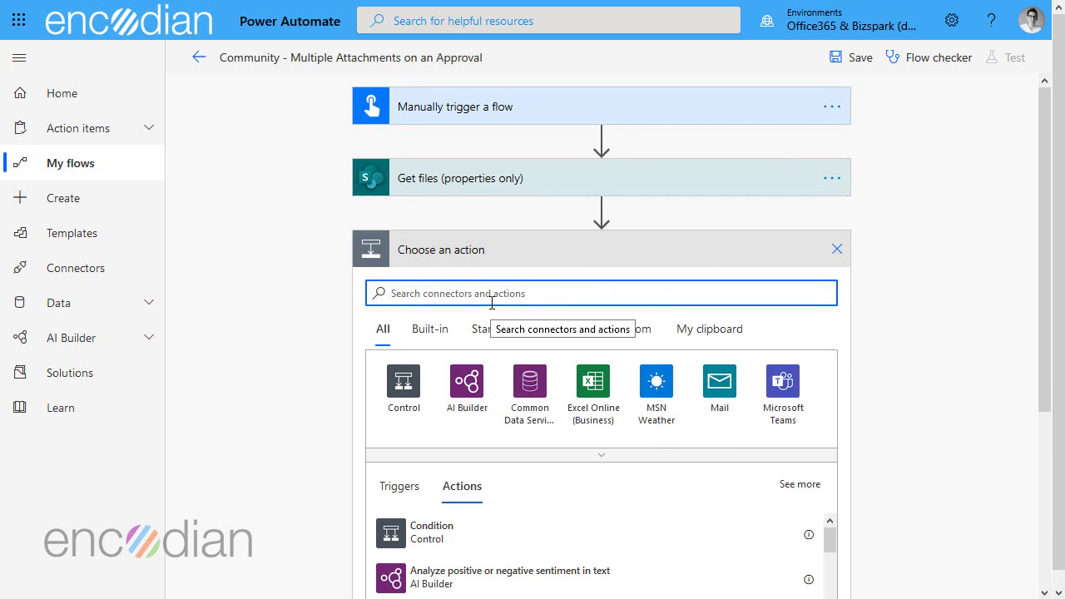
{"action": "type", "text": "inyt"}
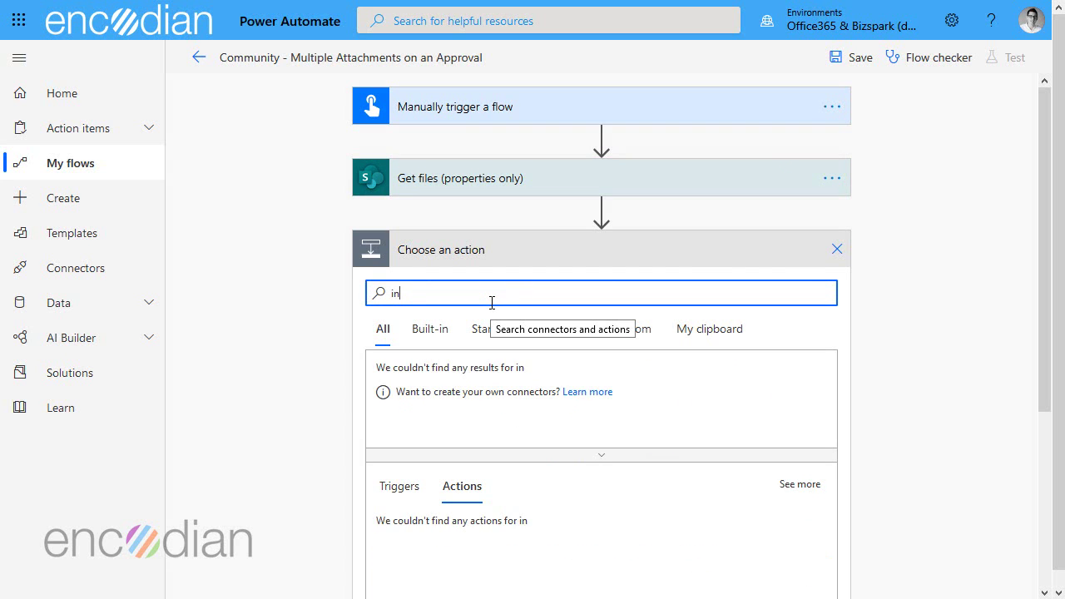
{"action": "key", "text": "BackSpace"}
{"action": "key", "text": "BackSpace"}
{"action": "type", "text": "it"}
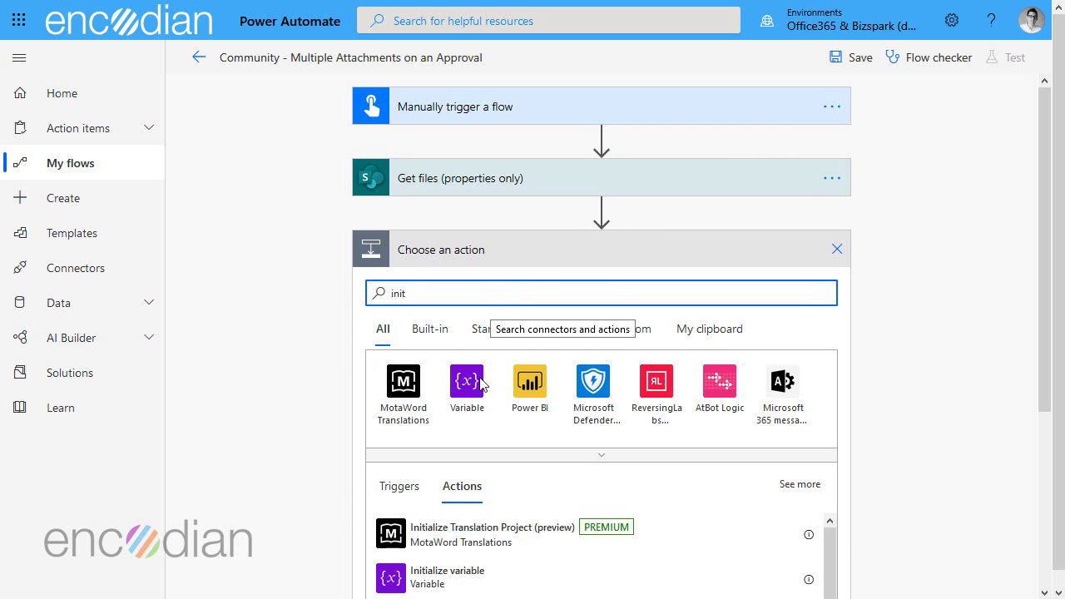
{"action": "left_click", "coordinate": [453, 580]}
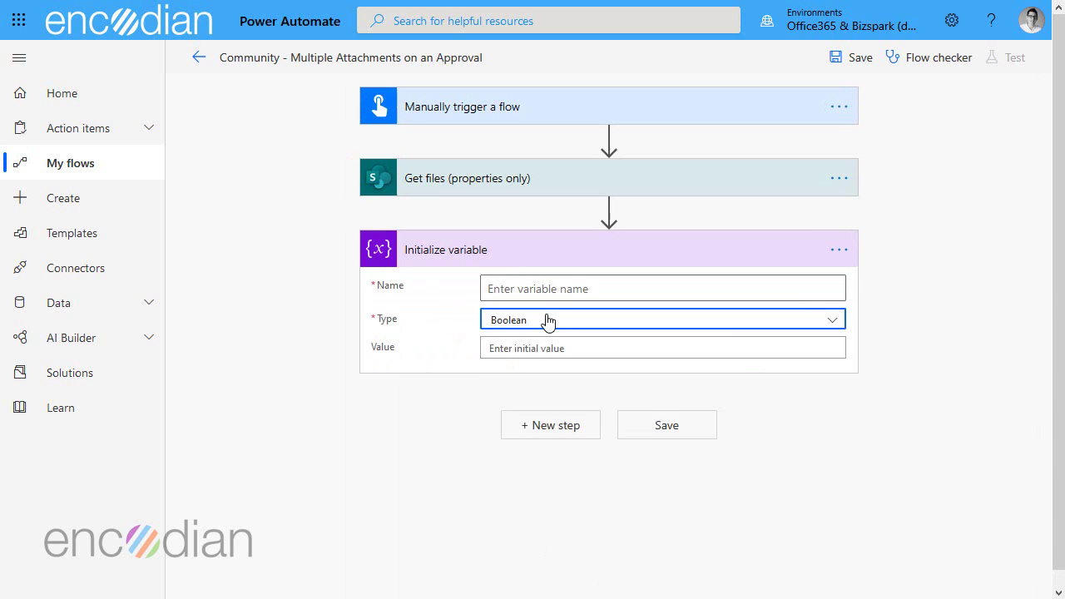
{"action": "left_click", "coordinate": [547, 322]}
{"action": "left_click", "coordinate": [526, 498]}
{"action": "left_click", "coordinate": [550, 291]}
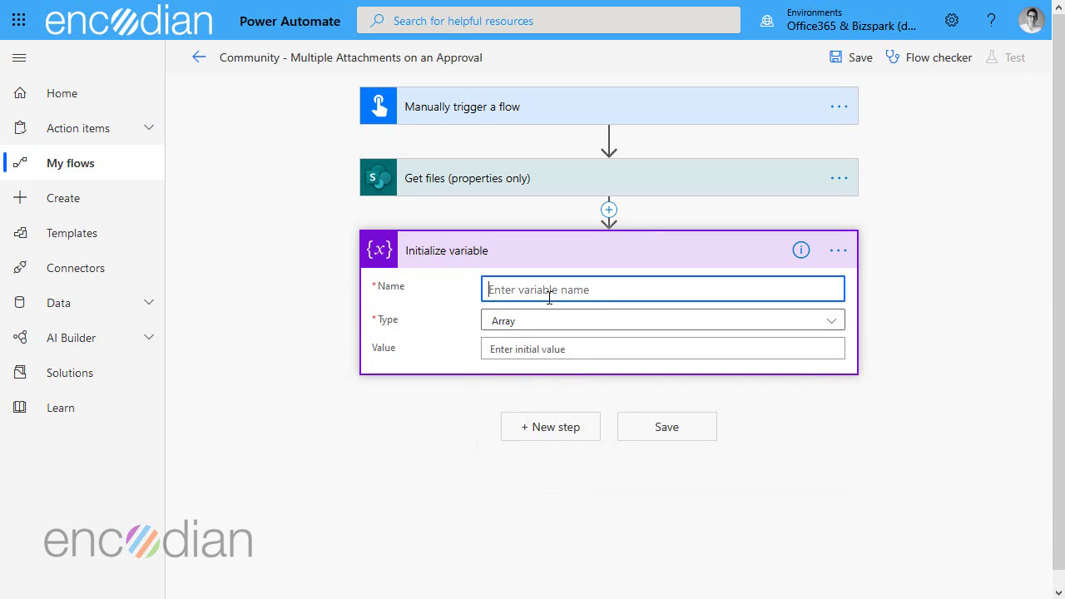
{"action": "type", "text": "Files"}
{"action": "left_click", "coordinate": [456, 409]}
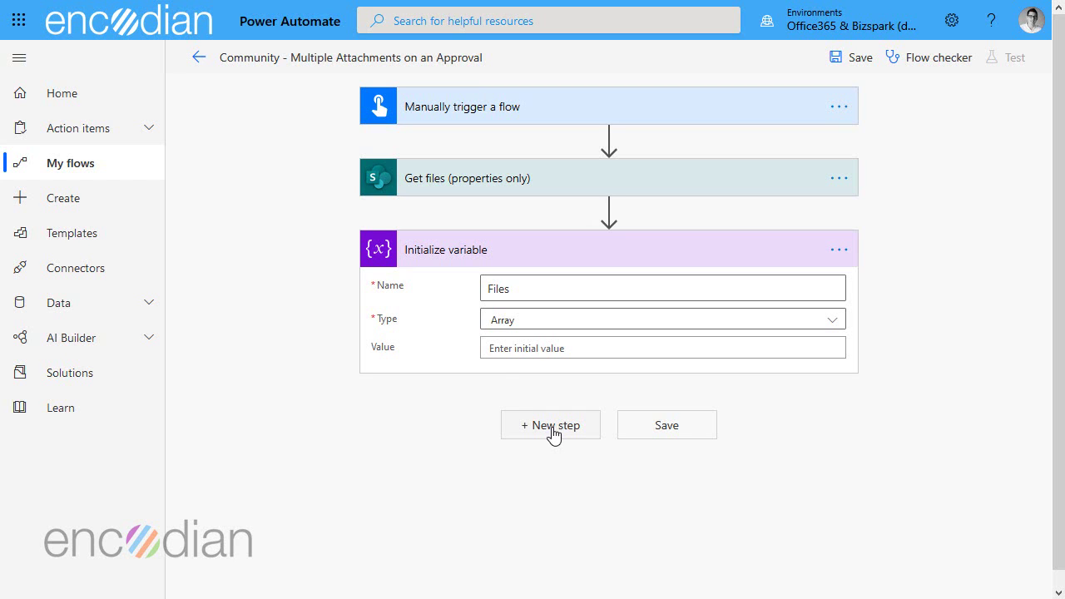
{"action": "scroll", "coordinate": [450, 299], "scroll_direction": "down", "scroll_amount": 1}
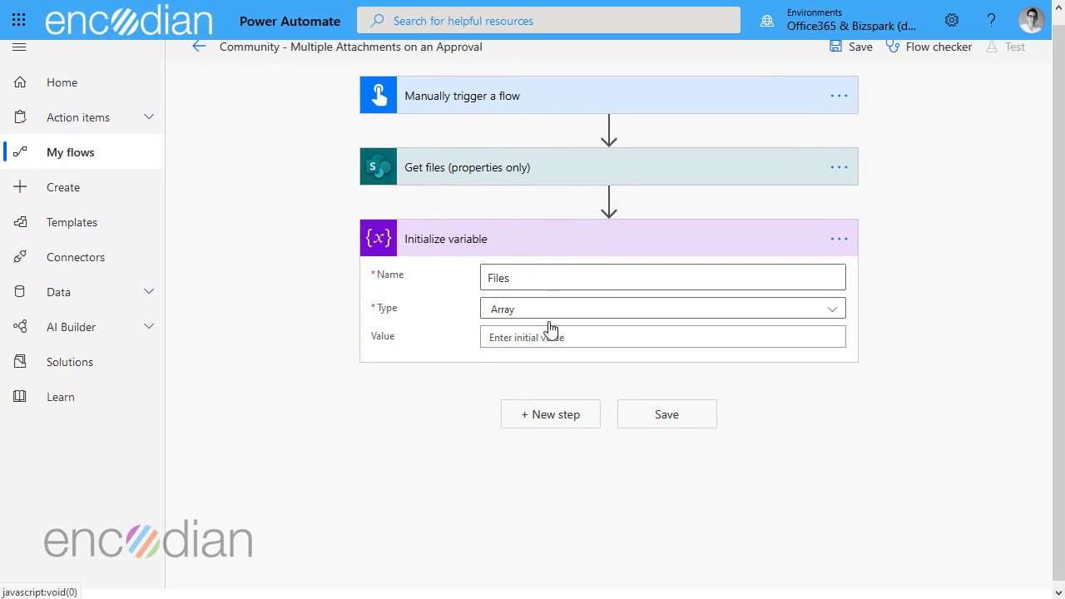
- Add a SharePoint Get file content action on the PDF Converter for SPO Demo site
{"action": "left_click", "coordinate": [531, 418]}
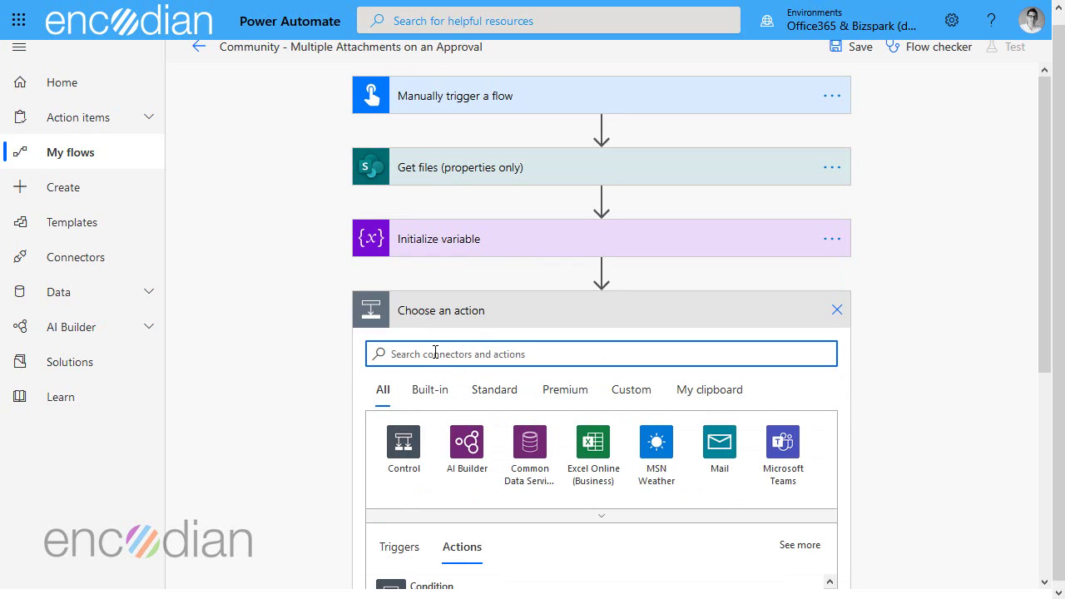
{"action": "type", "text": "get file content"}
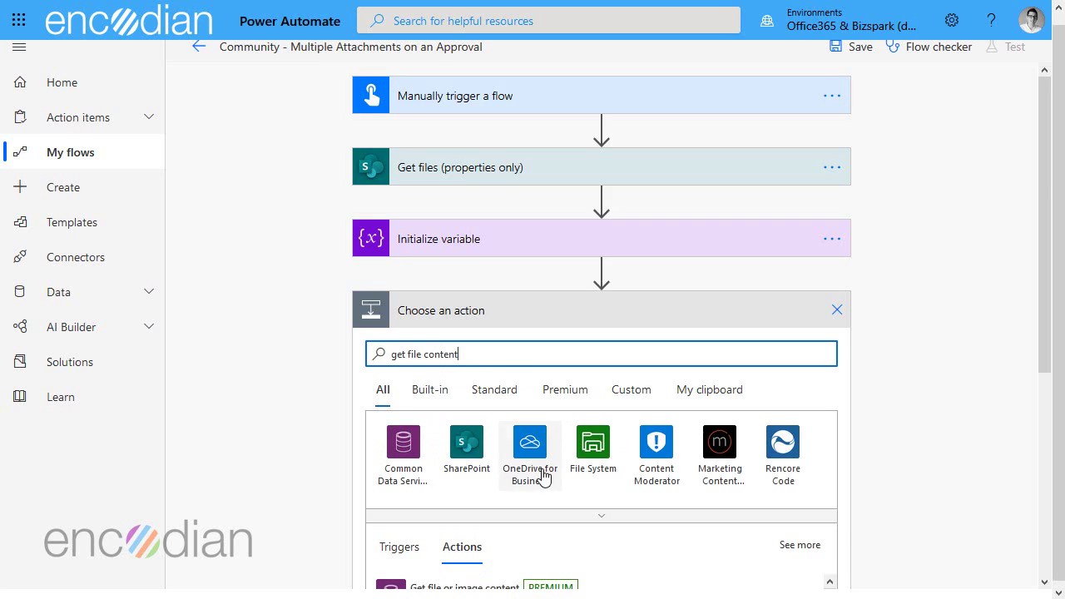
{"action": "scroll", "coordinate": [483, 469], "scroll_direction": "down", "scroll_amount": 3}
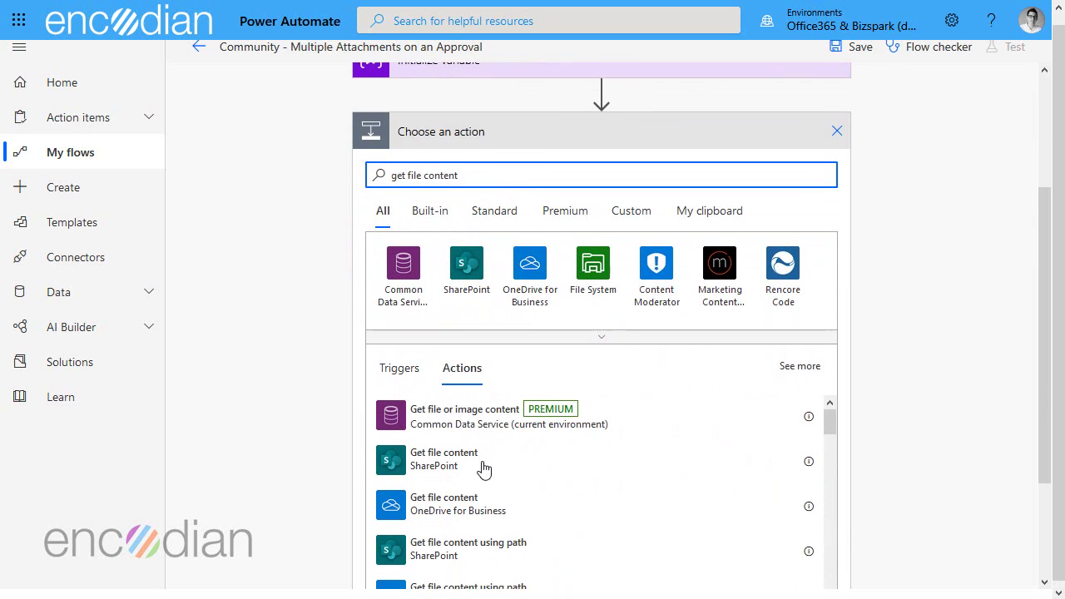
{"action": "left_click", "coordinate": [471, 468]}
{"action": "left_click", "coordinate": [486, 347]}
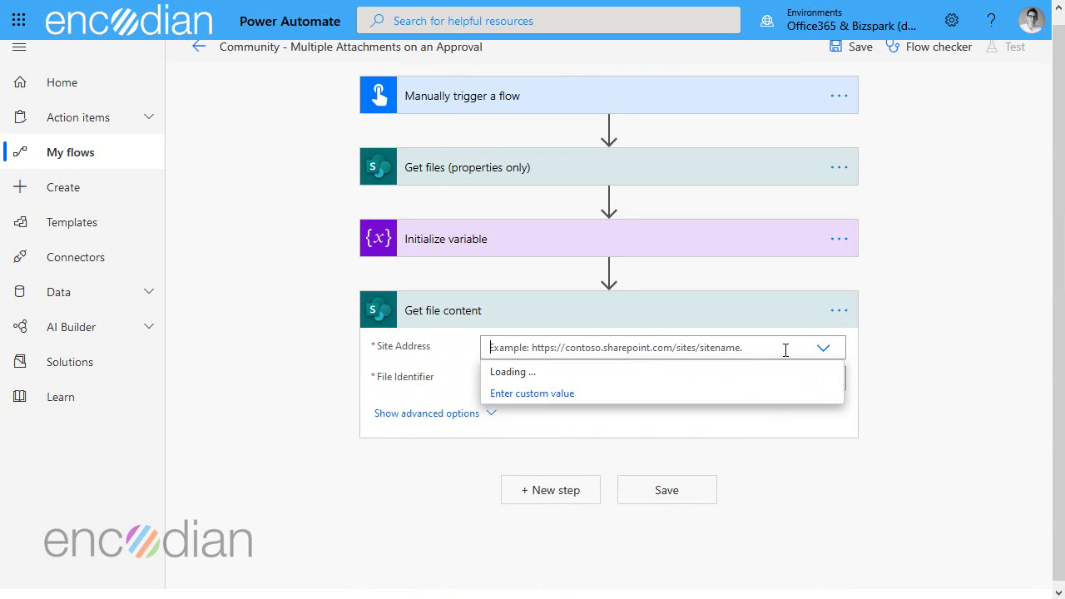
{"action": "scroll", "coordinate": [640, 533], "scroll_direction": "down", "scroll_amount": 1}
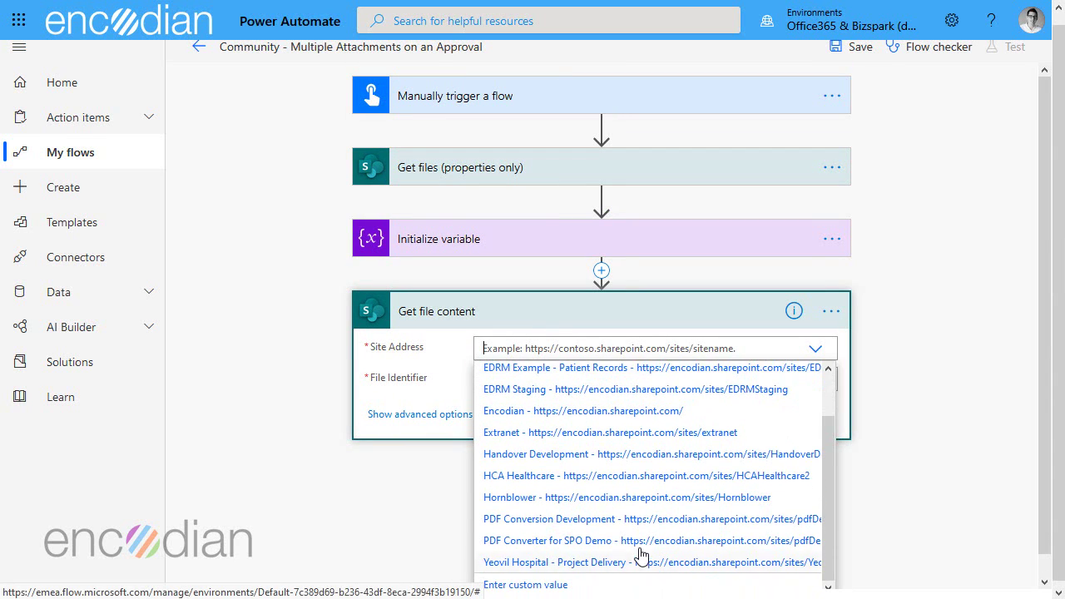
{"action": "left_click", "coordinate": [639, 547]}
- Set Get file content's File Identifier to the Get files Identifier dynamic value
{"action": "left_click", "coordinate": [541, 398]}
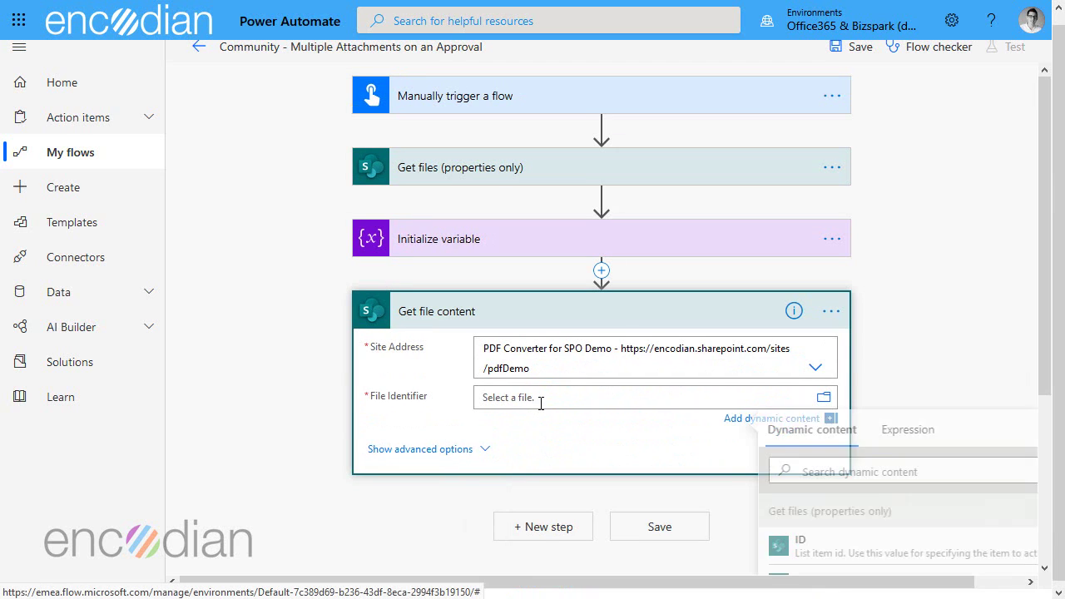
{"action": "scroll", "coordinate": [972, 504], "scroll_direction": "down", "scroll_amount": 5}
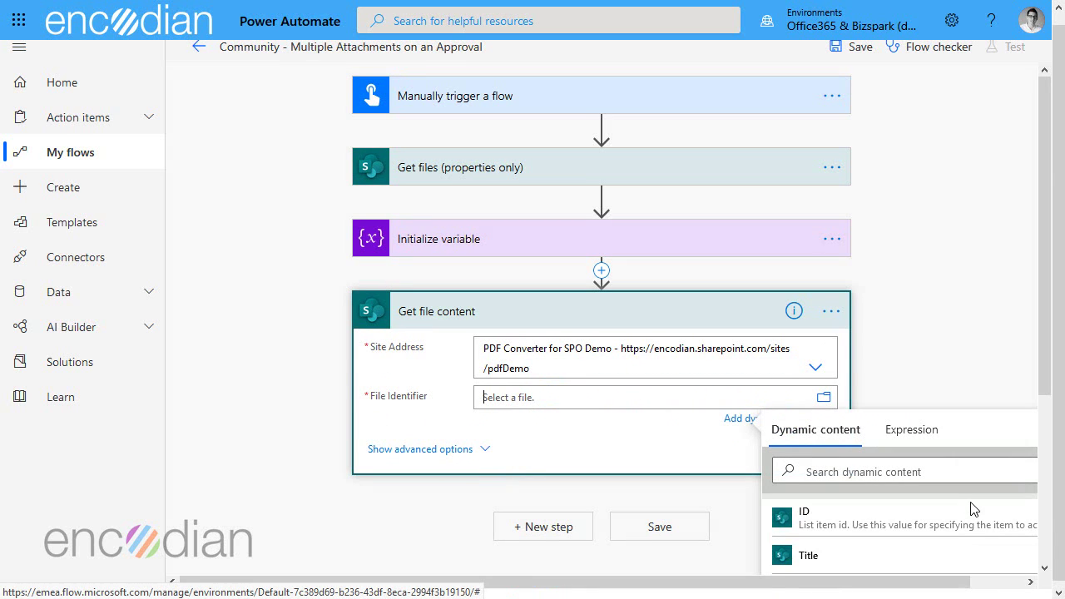
{"action": "left_click", "coordinate": [909, 472]}
{"action": "type", "text": "id"}
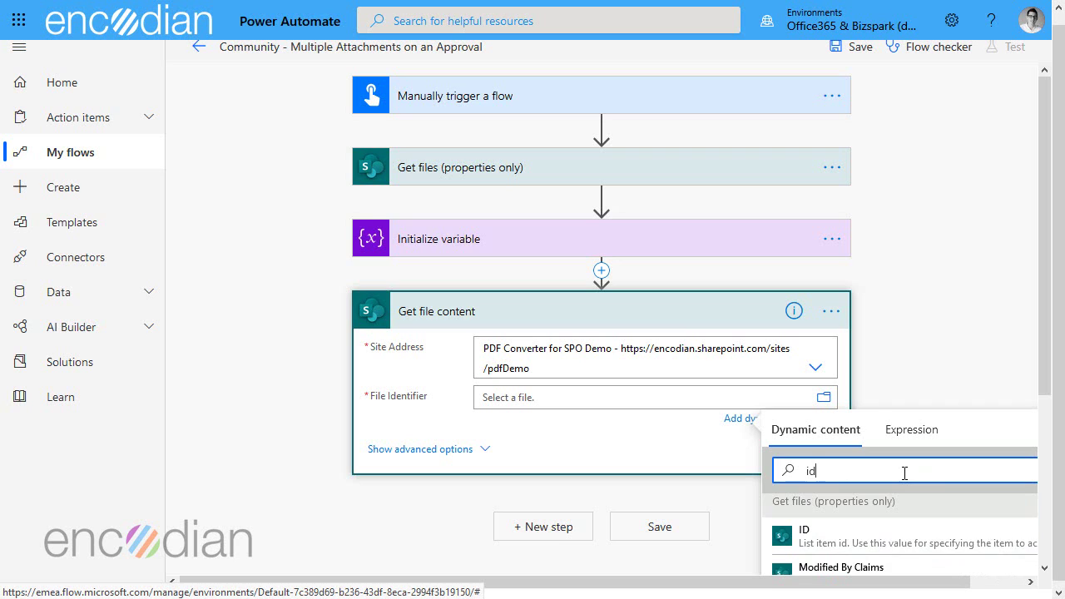
{"action": "type", "text": "ent"}
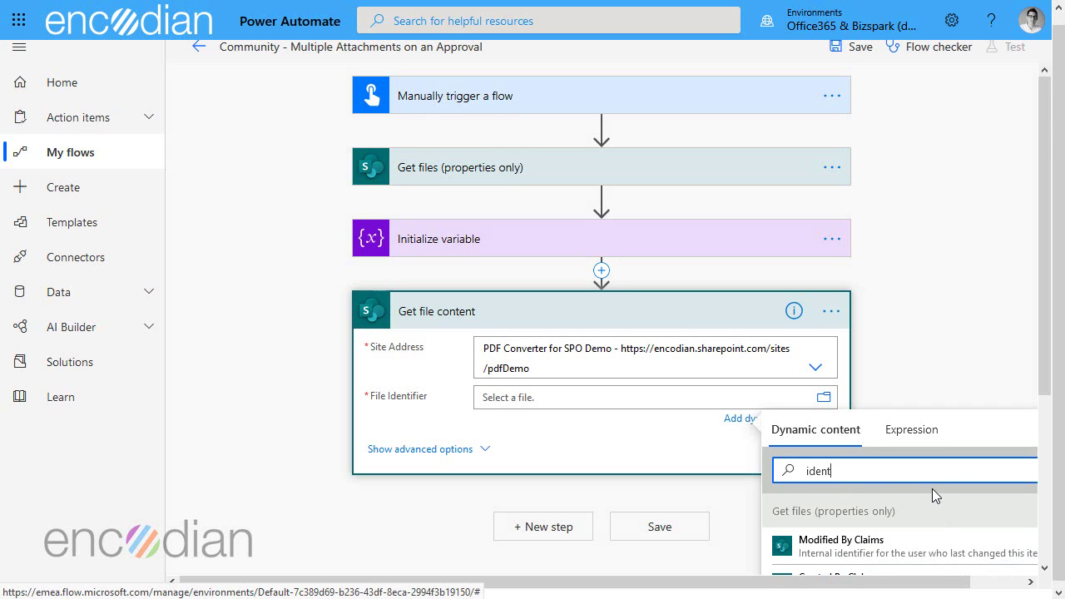
{"action": "scroll", "coordinate": [932, 491], "scroll_direction": "down", "scroll_amount": 1}
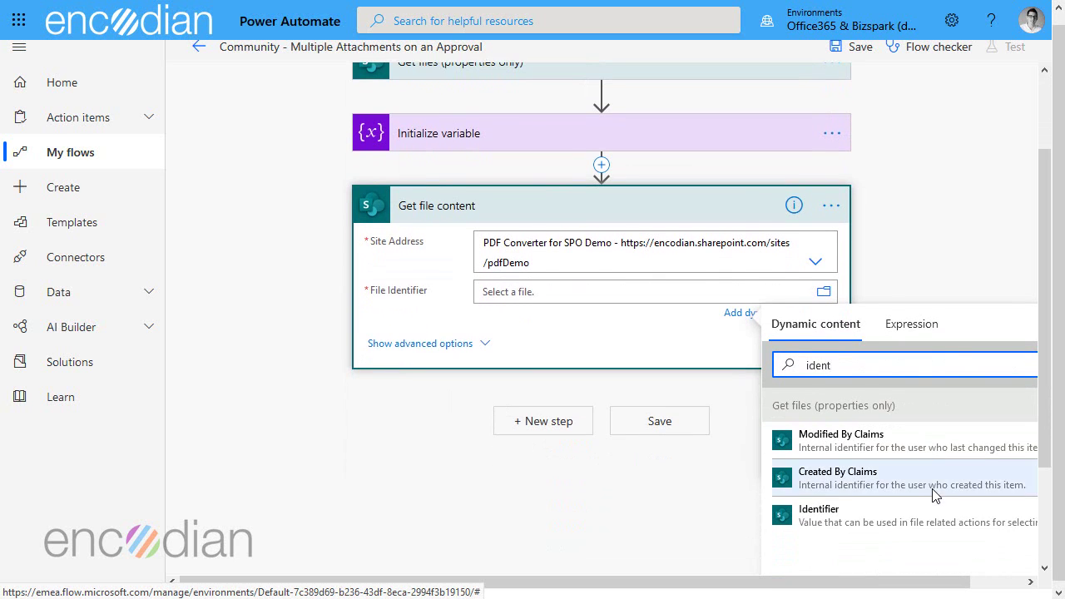
{"action": "left_click", "coordinate": [836, 513]}
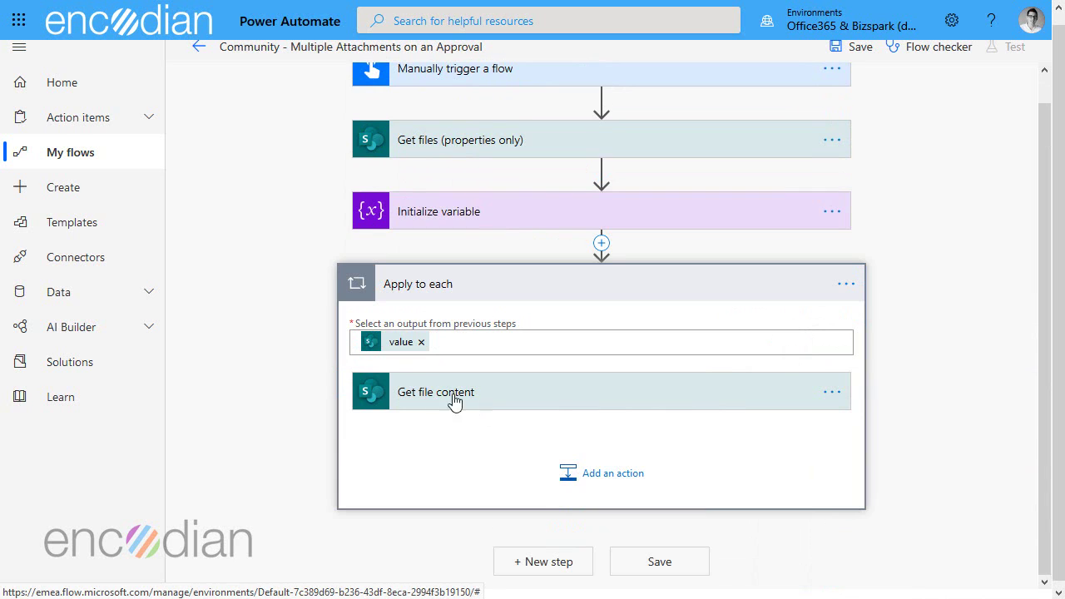
- Review Get file content inside the Apply to each loop and the Files variable initialization
{"action": "left_click", "coordinate": [502, 398]}
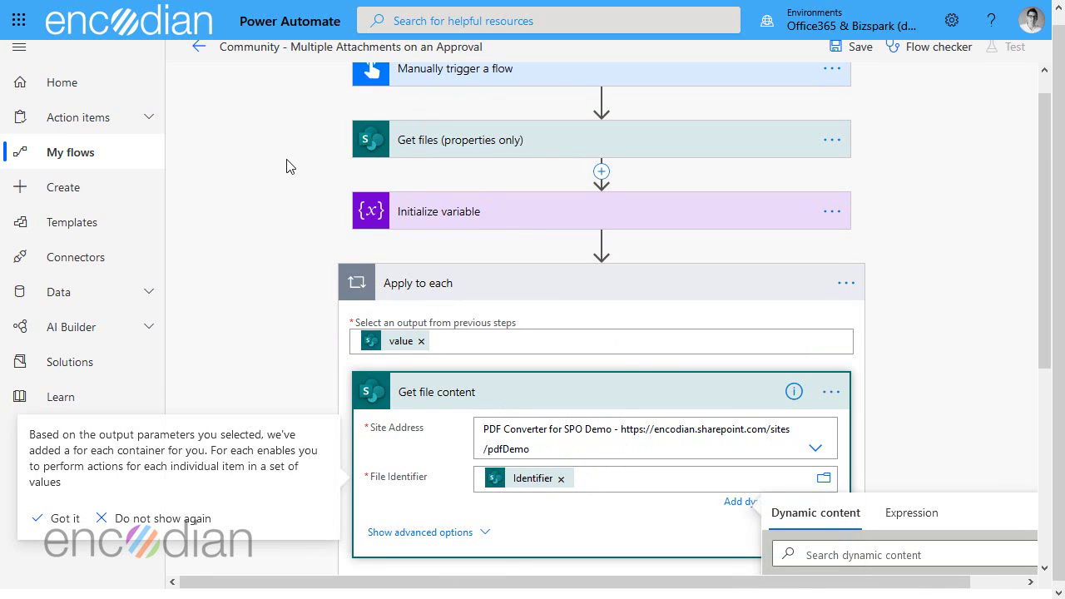
{"action": "left_click", "coordinate": [348, 170]}
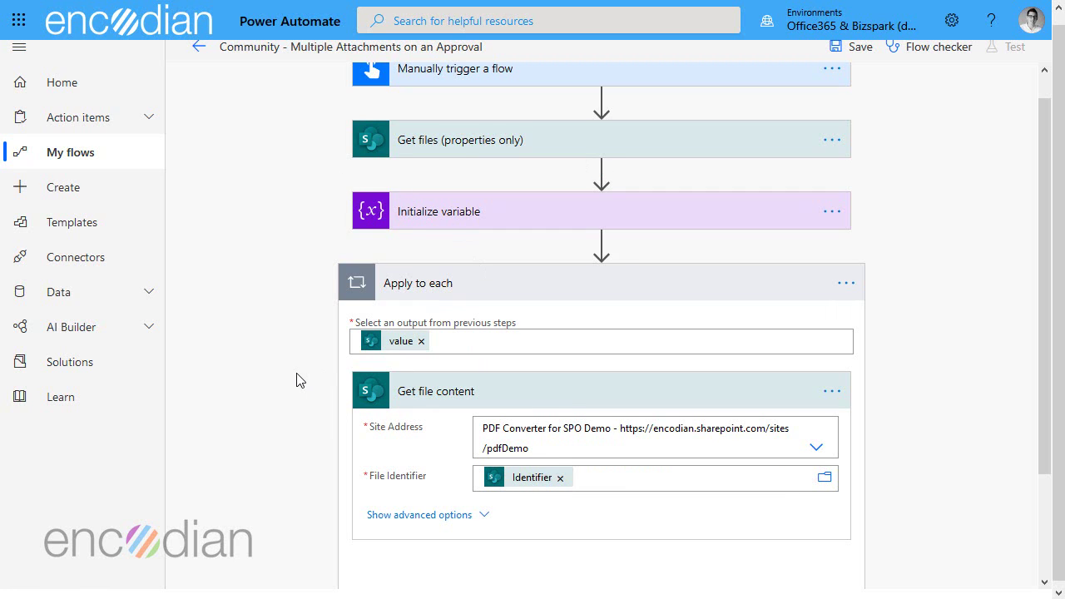
{"action": "scroll", "coordinate": [299, 379], "scroll_direction": "down", "scroll_amount": 1}
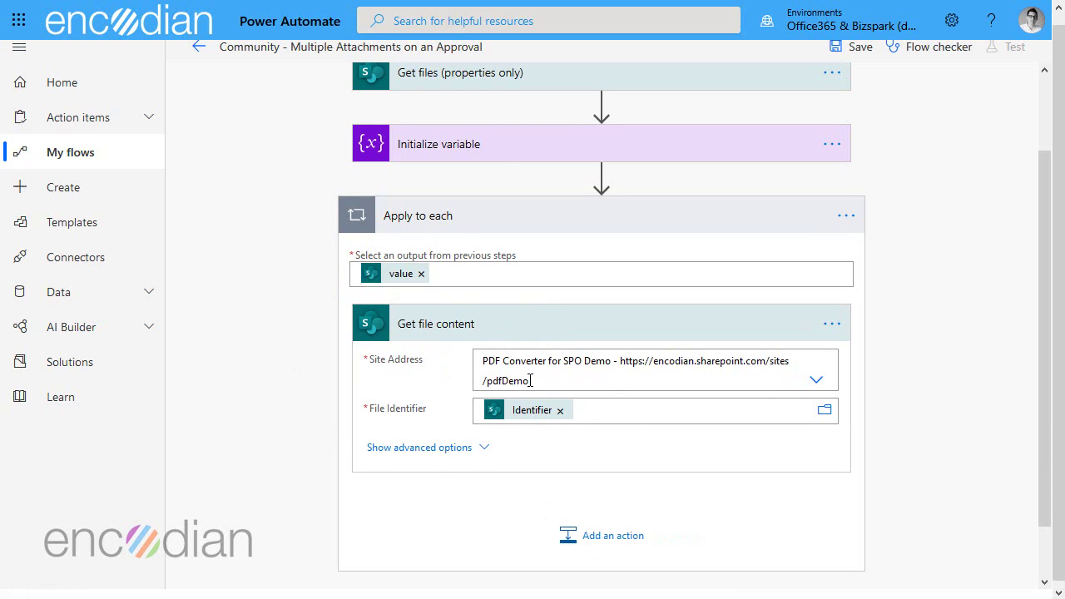
{"action": "left_click", "coordinate": [494, 148]}
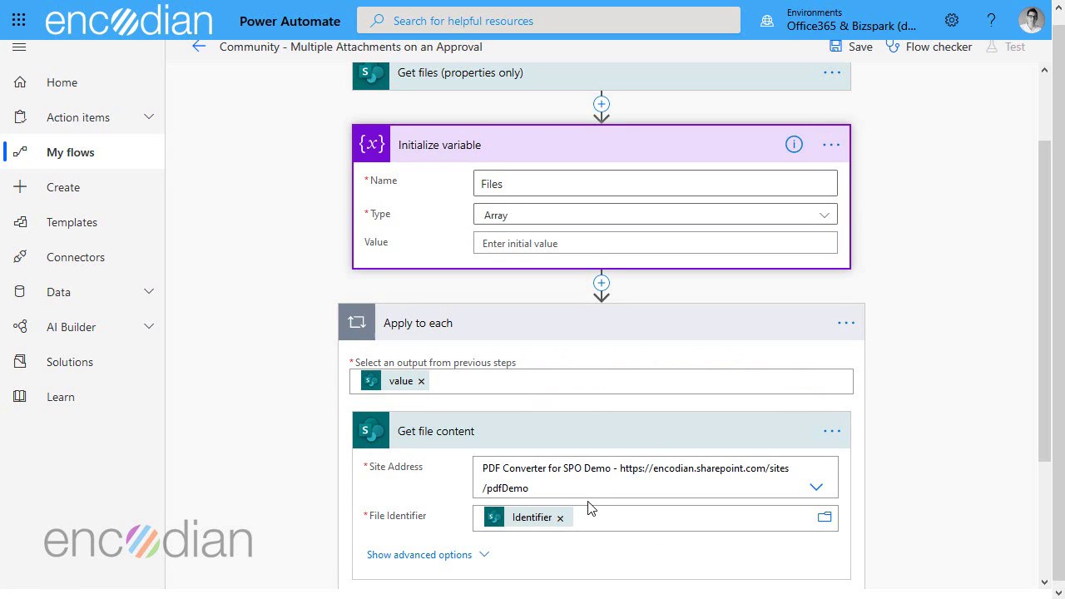
{"action": "scroll", "coordinate": [593, 509], "scroll_direction": "down", "scroll_amount": 1}
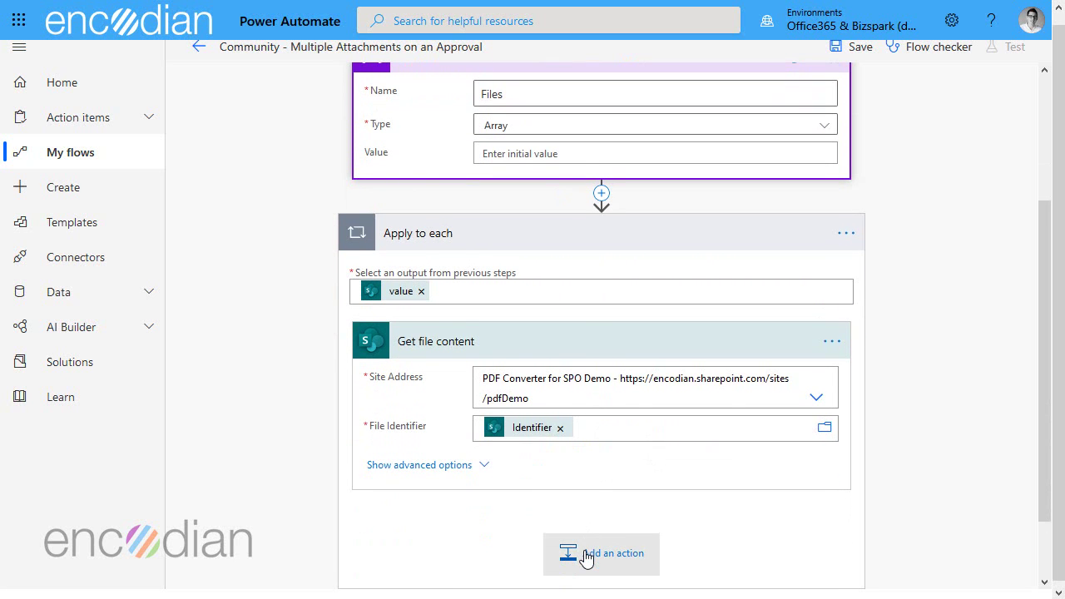
- Inside the loop, add an Append to array variable step targeting the Files variable
{"action": "left_click", "coordinate": [586, 555]}
{"action": "type", "text": "a"}
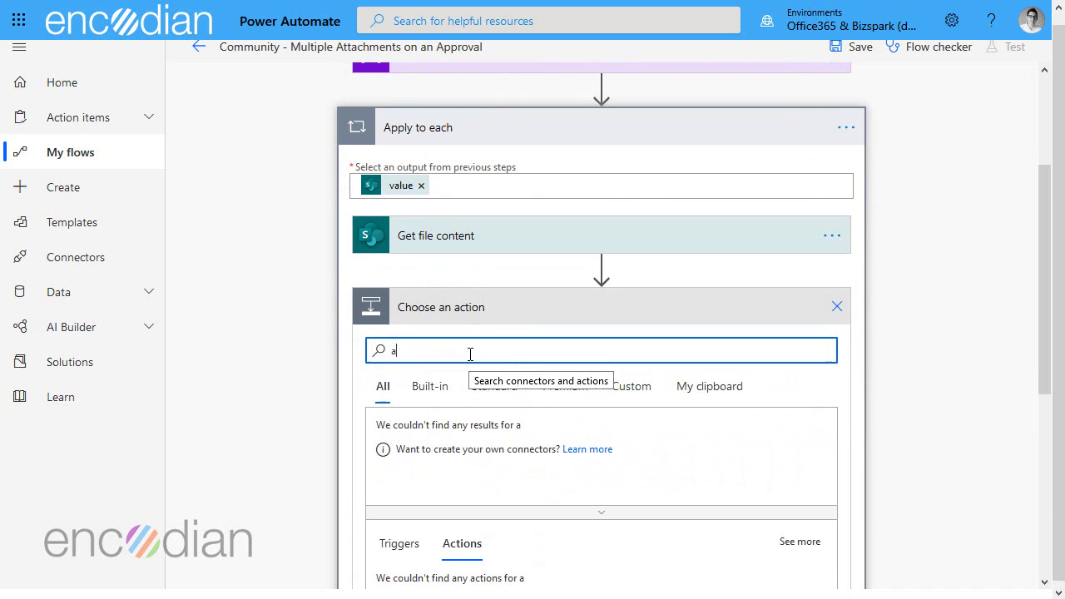
{"action": "type", "text": "ppend to"}
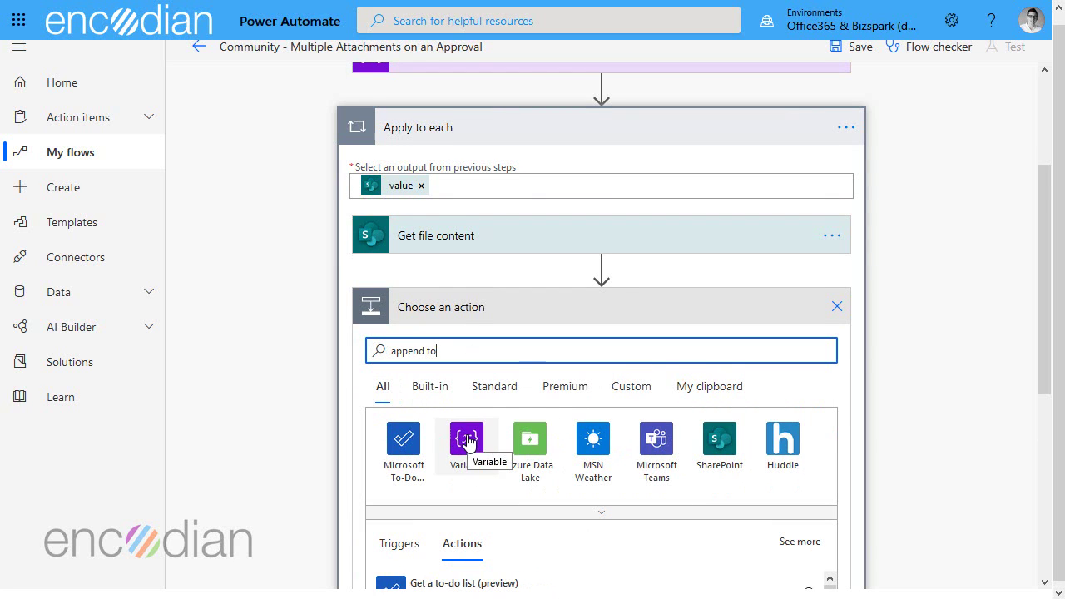
{"action": "scroll", "coordinate": [467, 442], "scroll_direction": "down", "scroll_amount": 1}
{"action": "scroll", "coordinate": [471, 410], "scroll_direction": "down", "scroll_amount": 3}
{"action": "scroll", "coordinate": [471, 391], "scroll_direction": "up", "scroll_amount": 4}
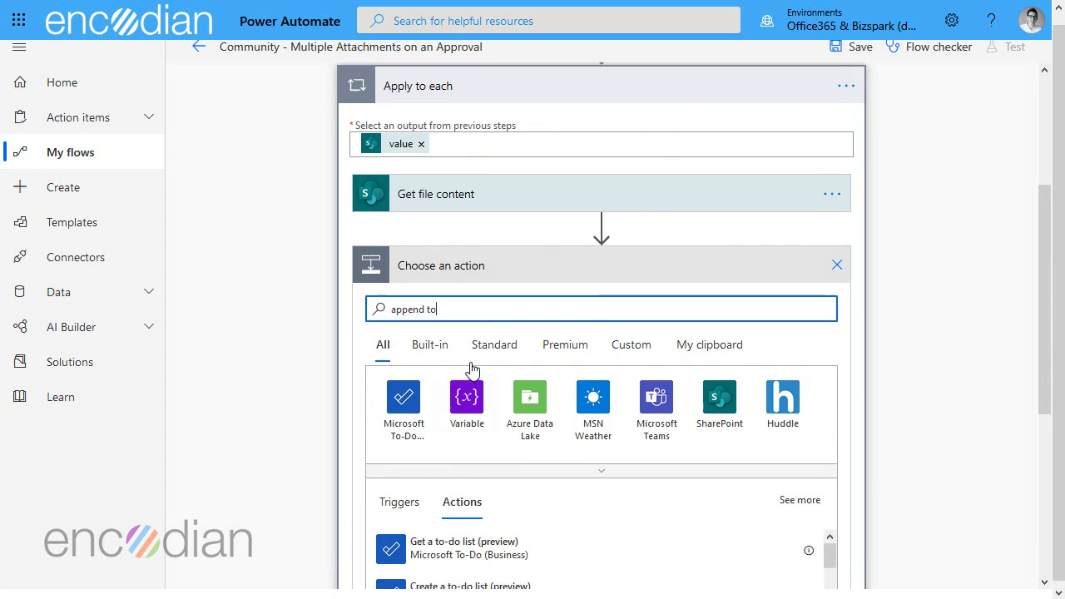
{"action": "left_click", "coordinate": [467, 403]}
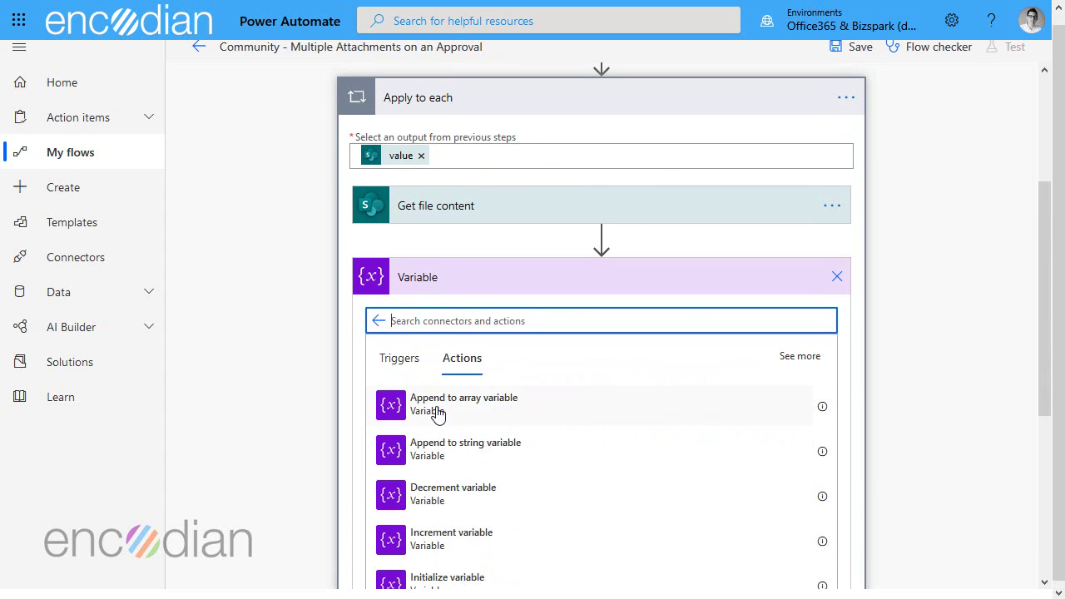
{"action": "left_click", "coordinate": [438, 407]}
{"action": "left_click", "coordinate": [518, 392]}
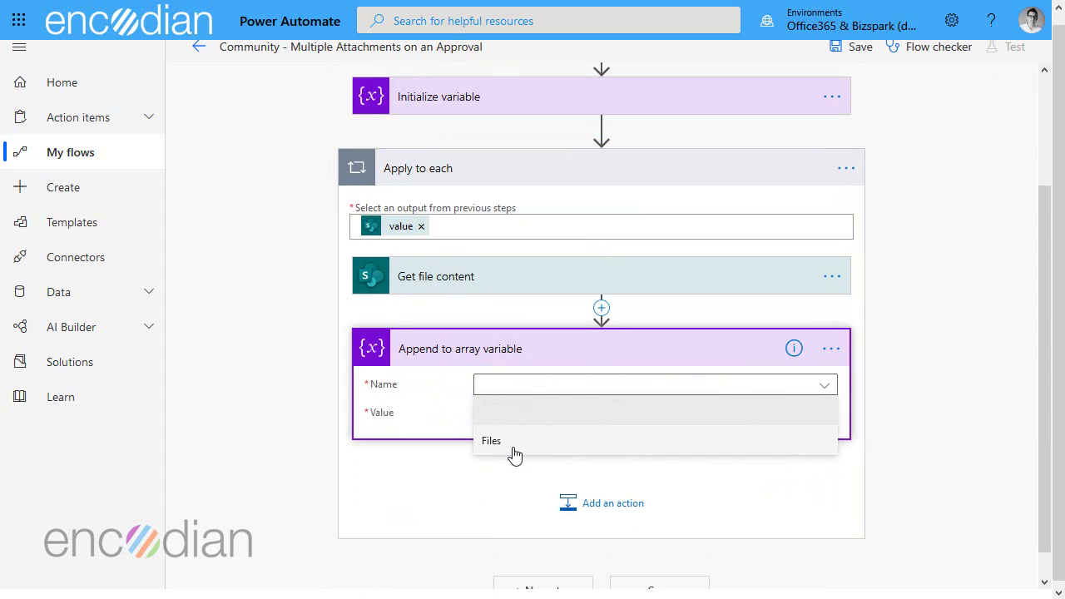
{"action": "left_click", "coordinate": [514, 450]}
{"action": "left_click", "coordinate": [513, 414]}
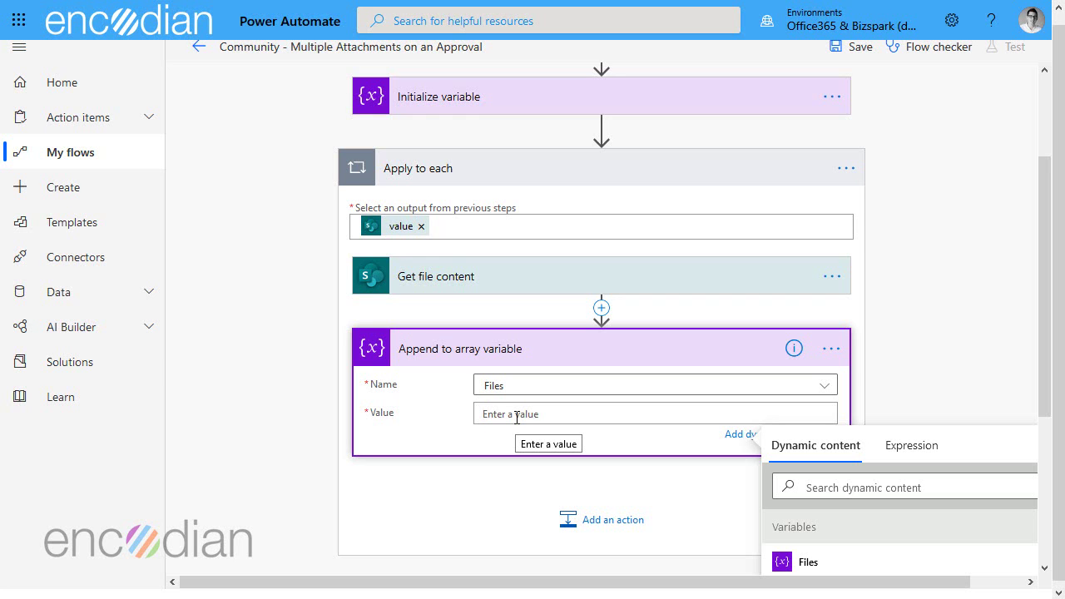
{"action": "scroll", "coordinate": [516, 417], "scroll_direction": "down", "scroll_amount": 3}
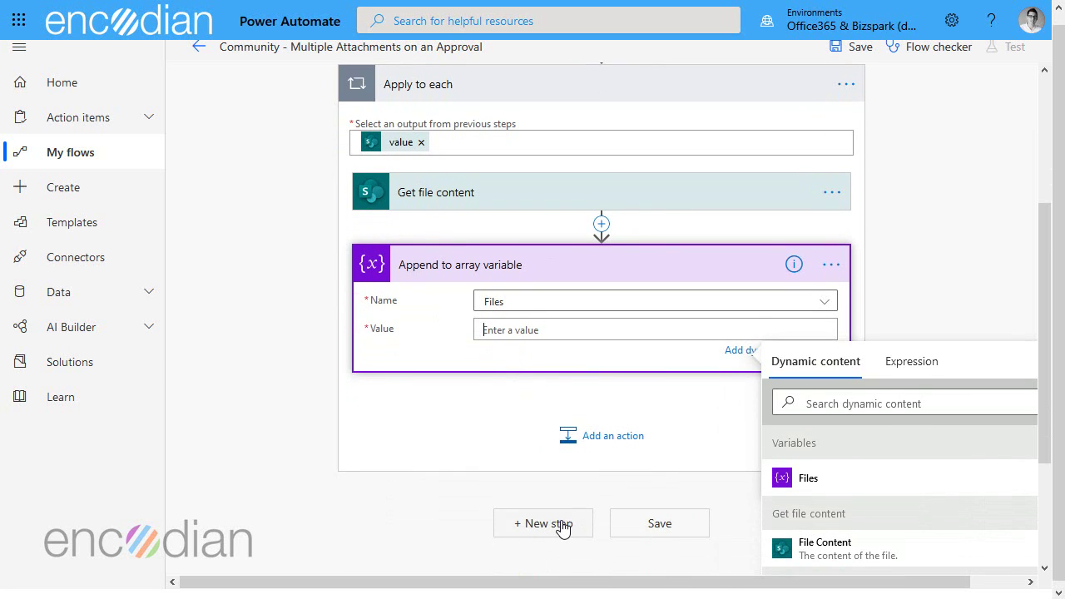
- Add a Start and wait for an approval step of type Approve/Reject - First to respond
{"action": "left_click", "coordinate": [563, 524]}
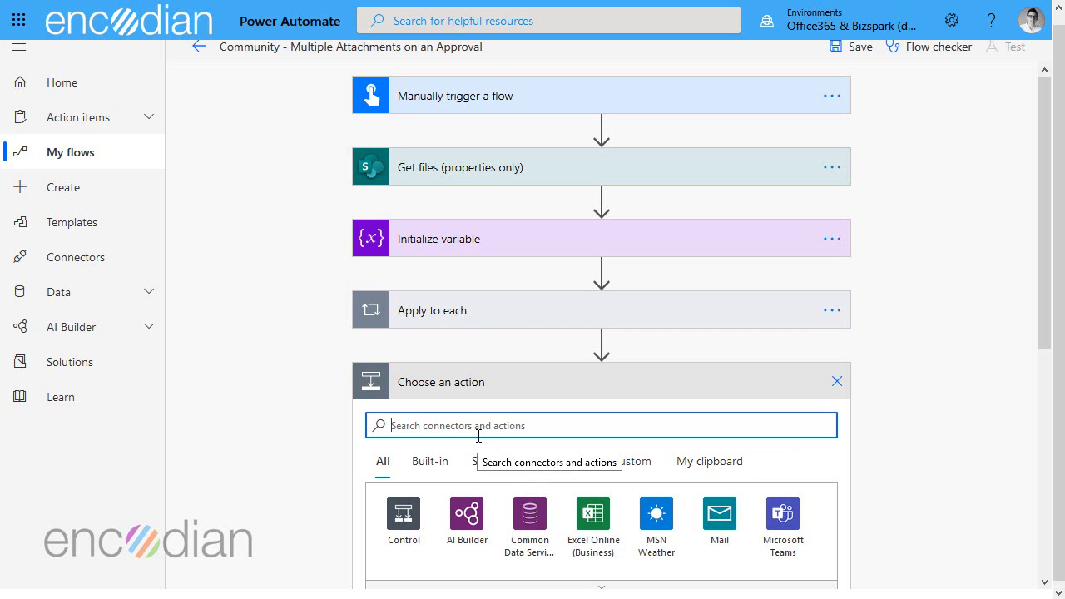
{"action": "type", "text": "approval"}
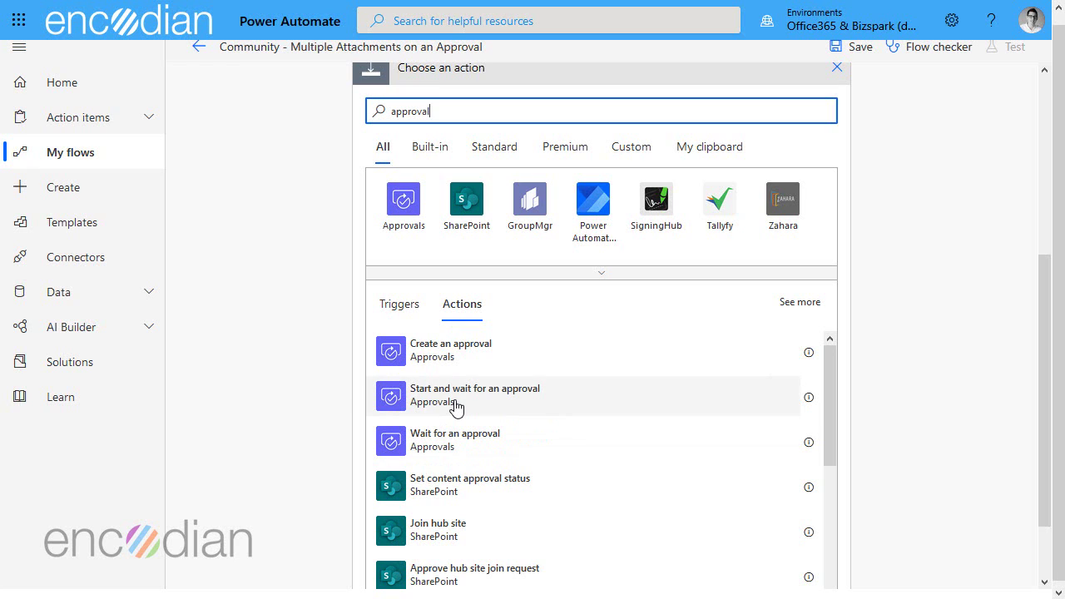
{"action": "left_click", "coordinate": [456, 404]}
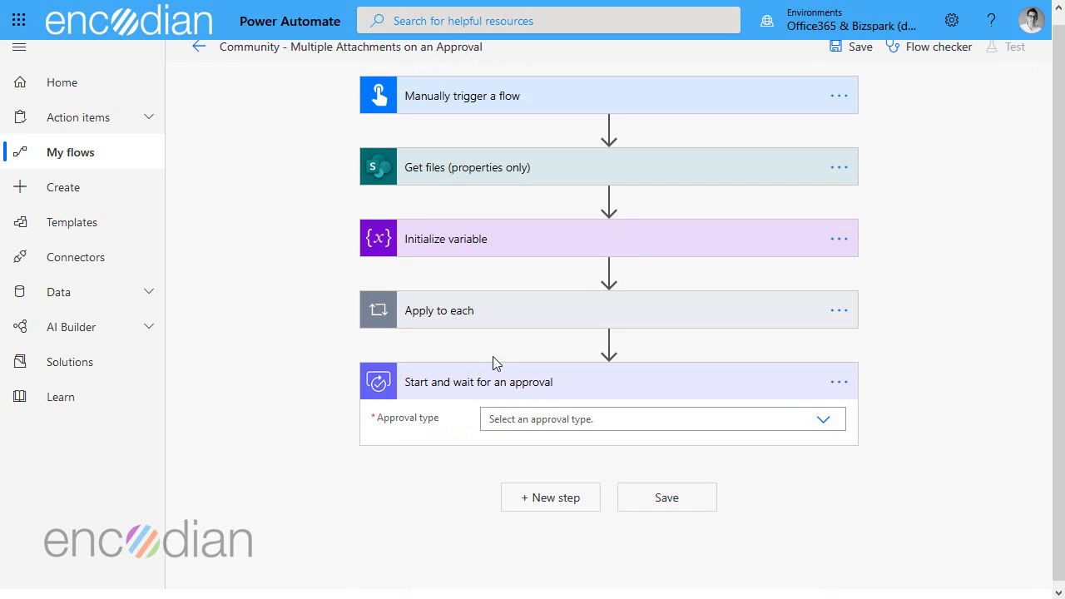
{"action": "left_click", "coordinate": [535, 429]}
{"action": "left_click", "coordinate": [569, 467]}
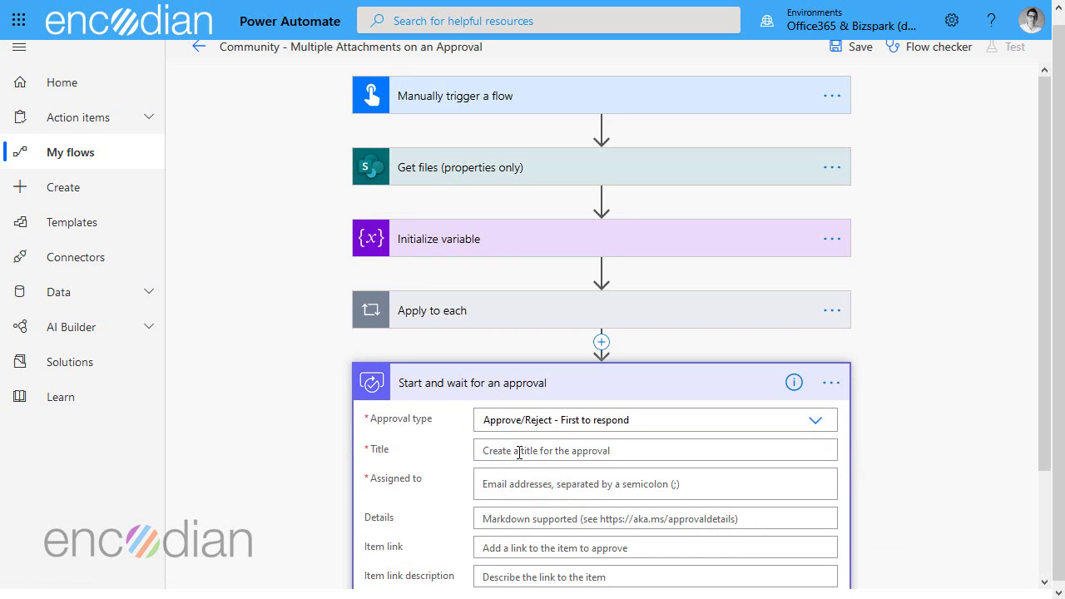
- Title the approval 'Demo 1', assign the suggested approver, and show advanced options
{"action": "left_click", "coordinate": [520, 452]}
{"action": "type", "text": "Demo 1"}
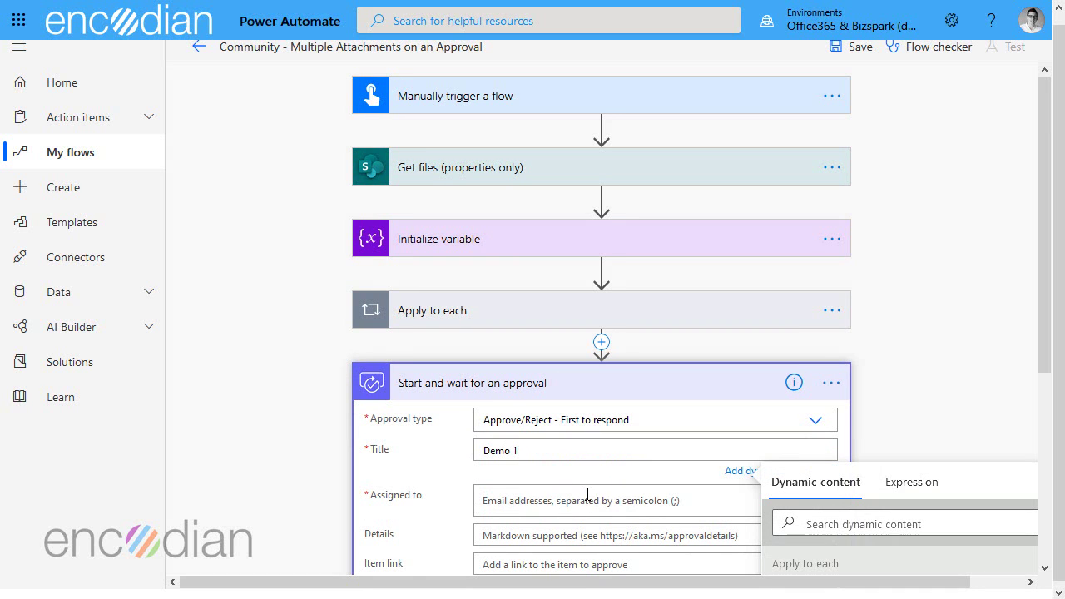
{"action": "left_click", "coordinate": [587, 499]}
{"action": "type", "text": "jay"}
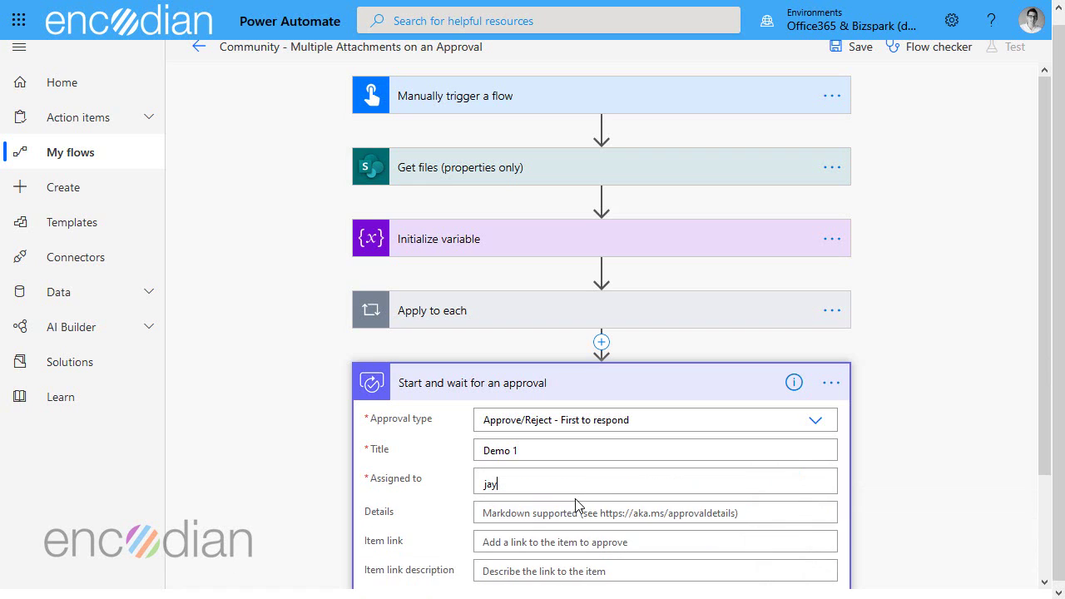
{"action": "left_click", "coordinate": [571, 503]}
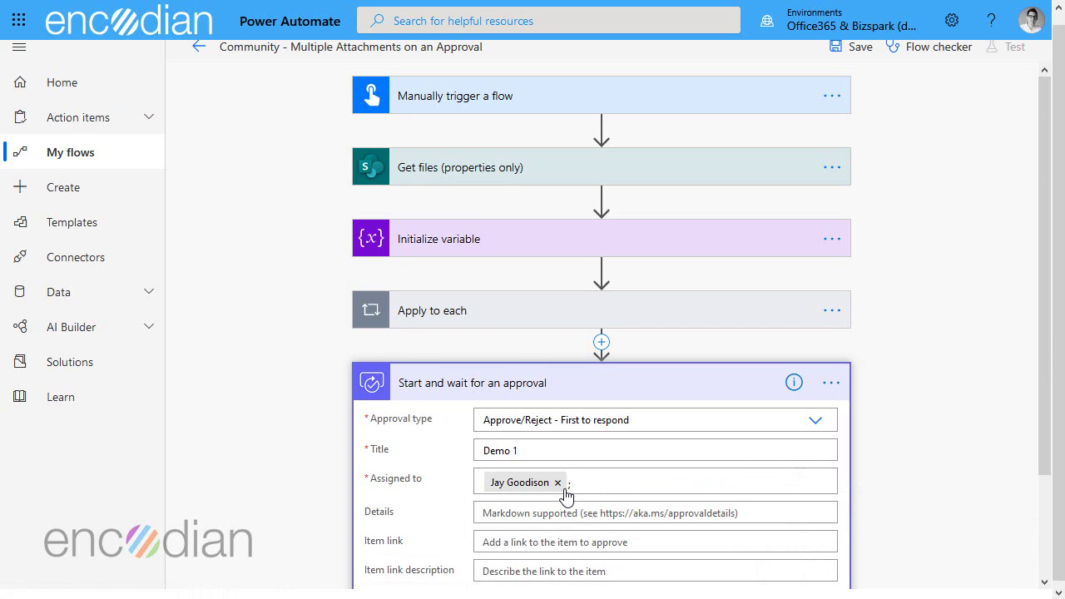
{"action": "scroll", "coordinate": [565, 495], "scroll_direction": "down", "scroll_amount": 3}
{"action": "left_click", "coordinate": [444, 483]}
{"action": "scroll", "coordinate": [448, 483], "scroll_direction": "down", "scroll_amount": 1}
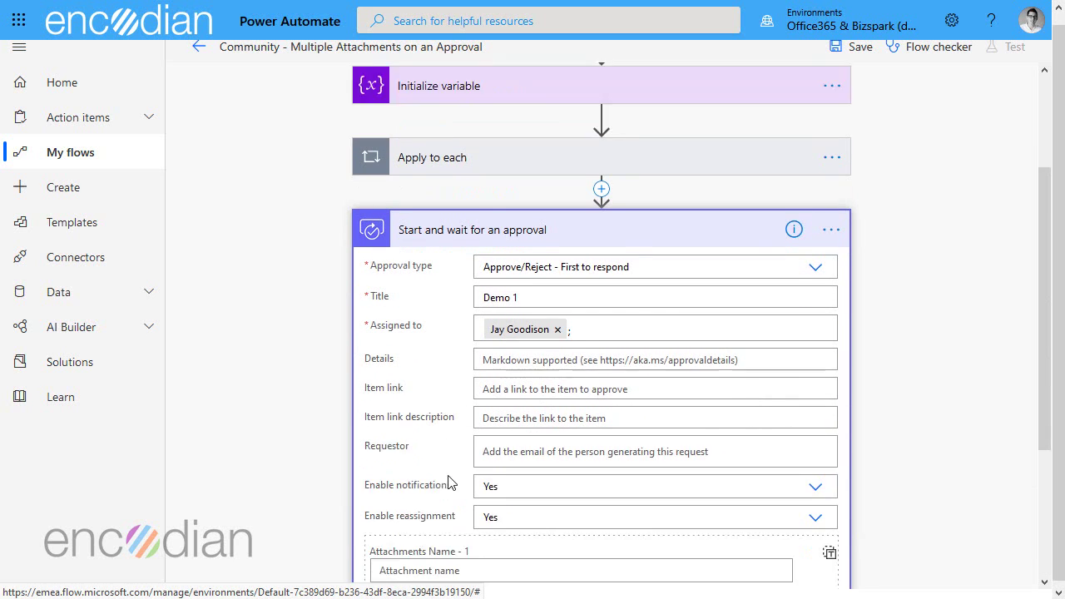
{"action": "scroll", "coordinate": [466, 441], "scroll_direction": "down", "scroll_amount": 2}
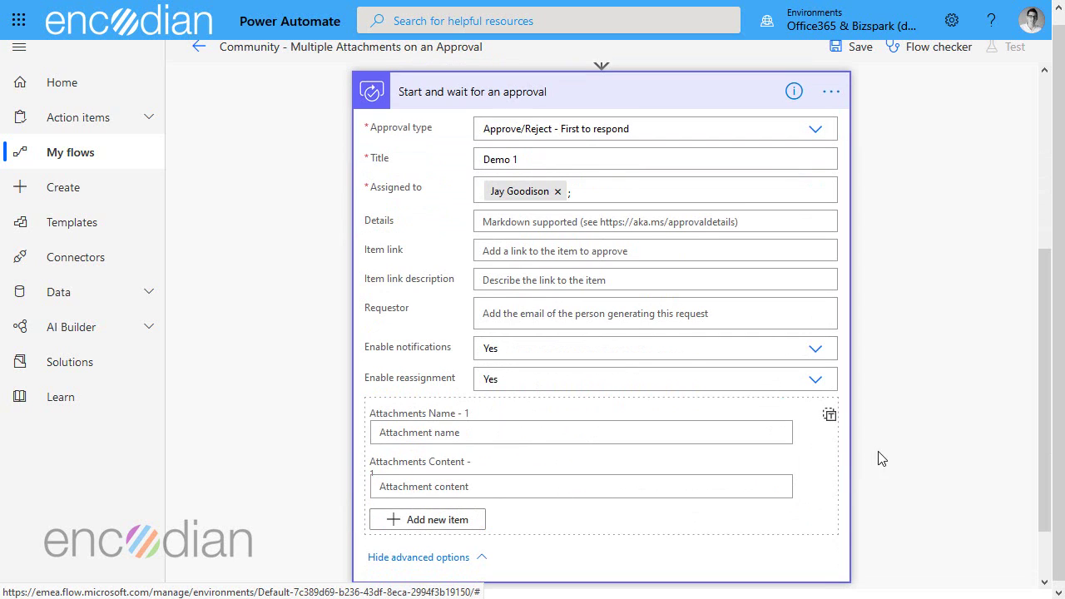
- Switch Attachments to entire-array input and expand the loop's Append to array variable step
{"action": "left_click", "coordinate": [829, 415]}
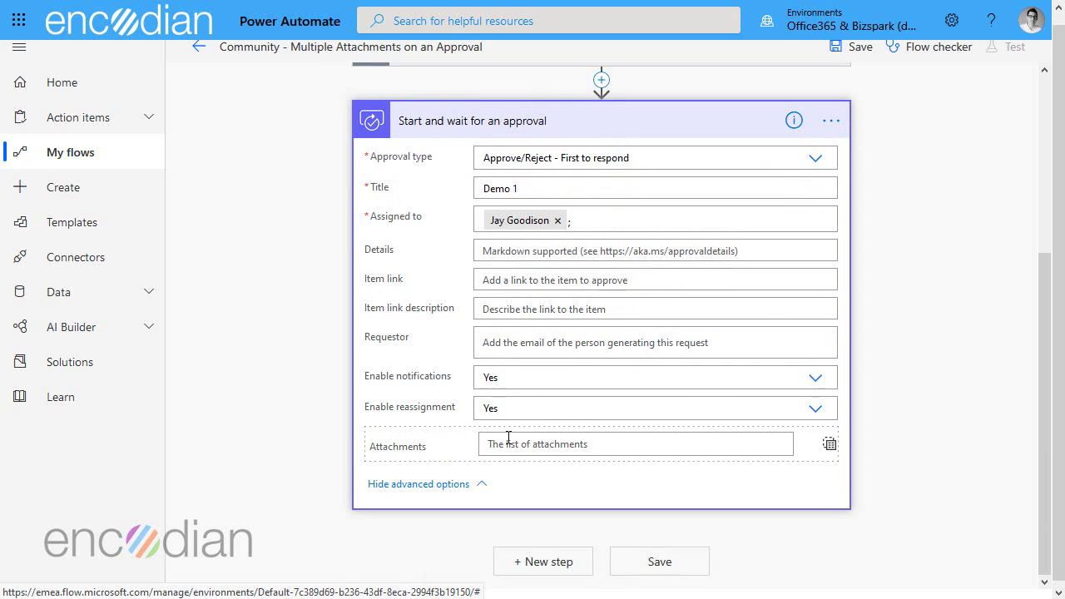
{"action": "left_click", "coordinate": [509, 438]}
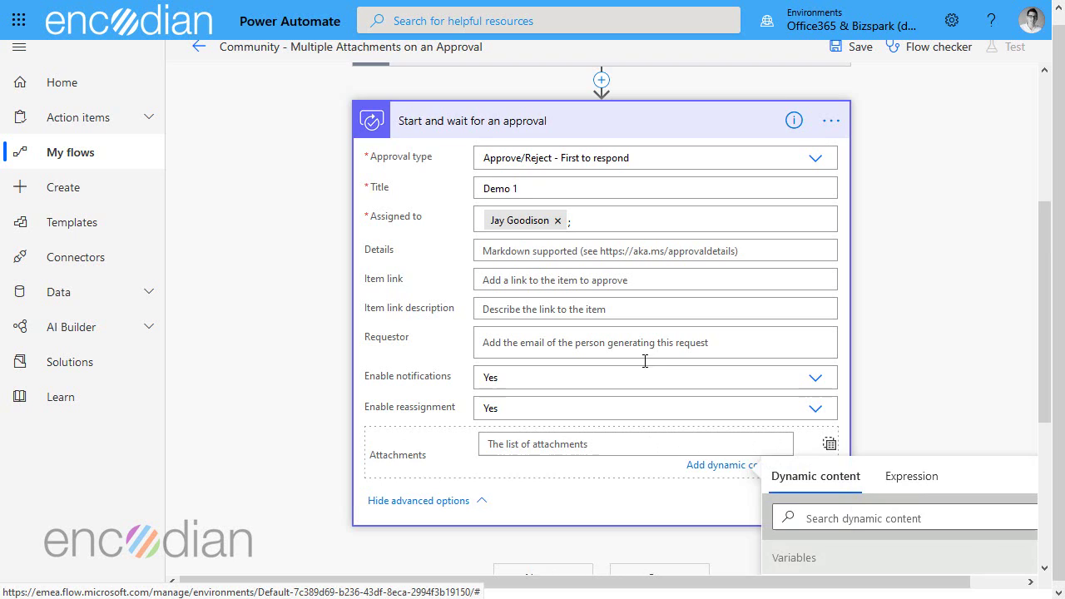
{"action": "scroll", "coordinate": [640, 358], "scroll_direction": "up", "scroll_amount": 4}
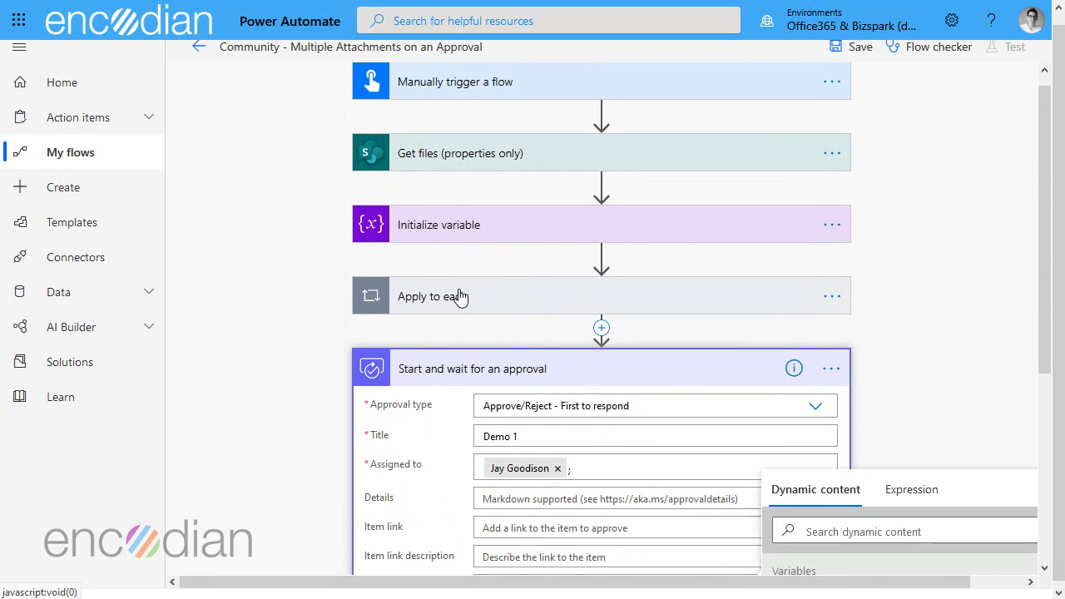
{"action": "left_click", "coordinate": [460, 297]}
{"action": "left_click", "coordinate": [462, 487]}
{"action": "scroll", "coordinate": [526, 392], "scroll_direction": "down", "scroll_amount": 3}
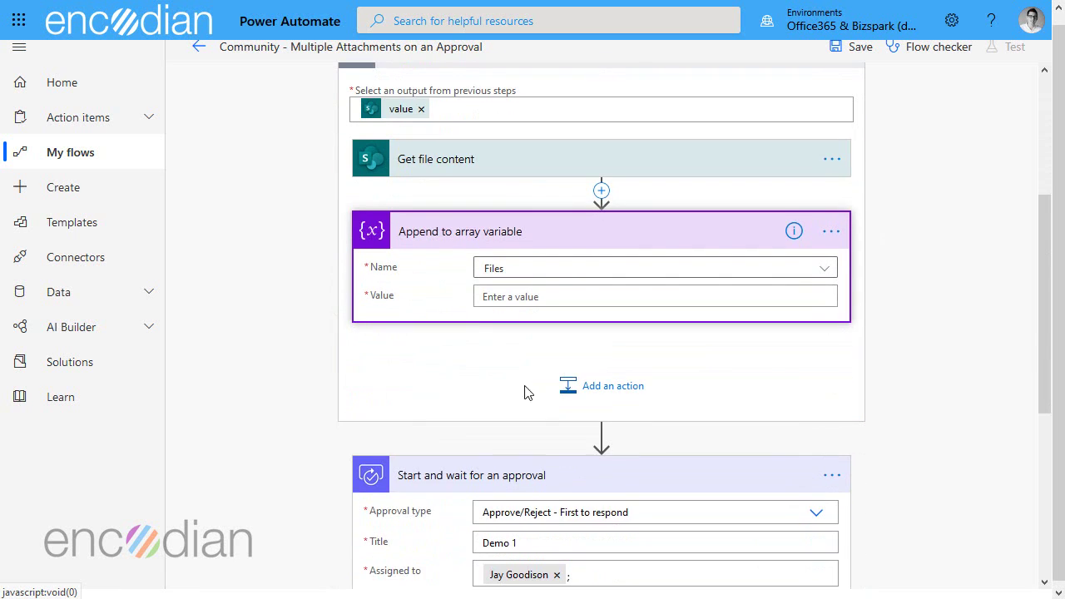
{"action": "left_click", "coordinate": [549, 297]}
{"action": "scroll", "coordinate": [559, 333], "scroll_direction": "down", "scroll_amount": 4}
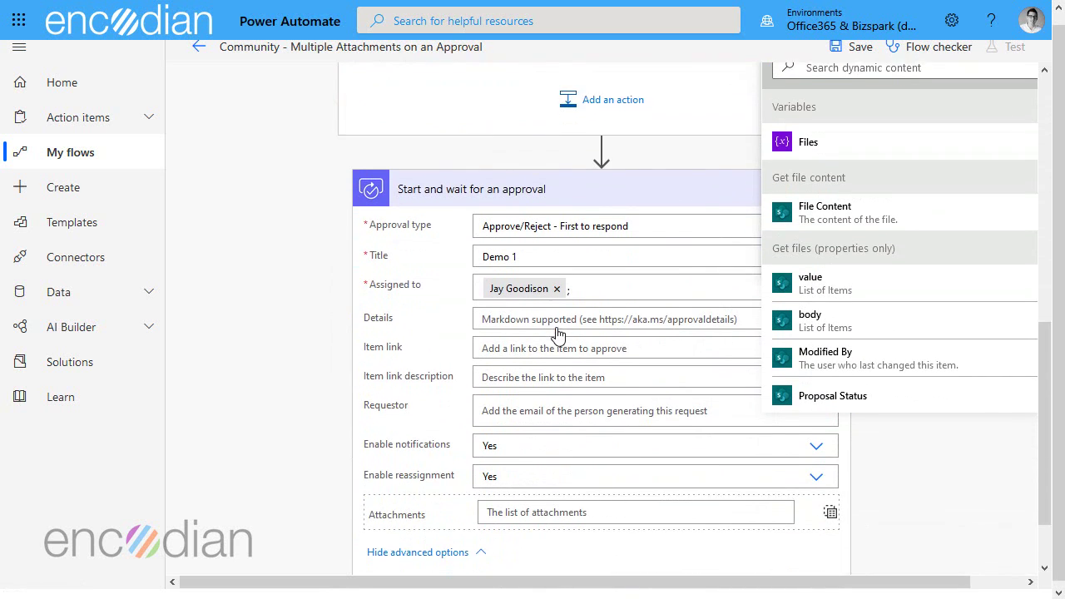
{"action": "scroll", "coordinate": [558, 333], "scroll_direction": "down", "scroll_amount": 1}
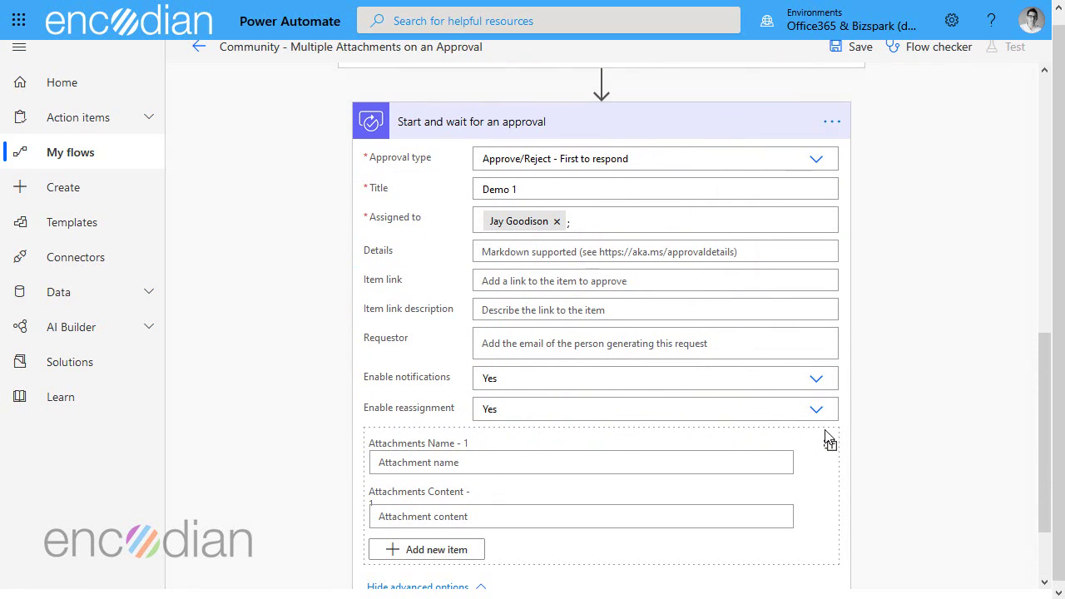
- Enter 'g' as attachment name and content, then switch to whole-array input and select the JSON
{"action": "left_click", "coordinate": [464, 458]}
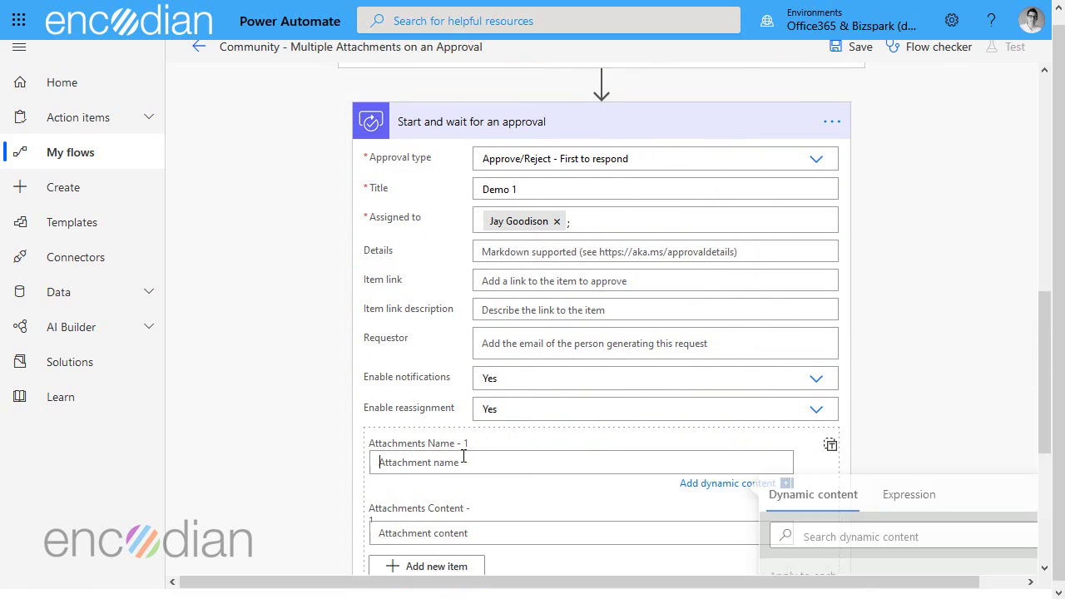
{"action": "type", "text": "g"}
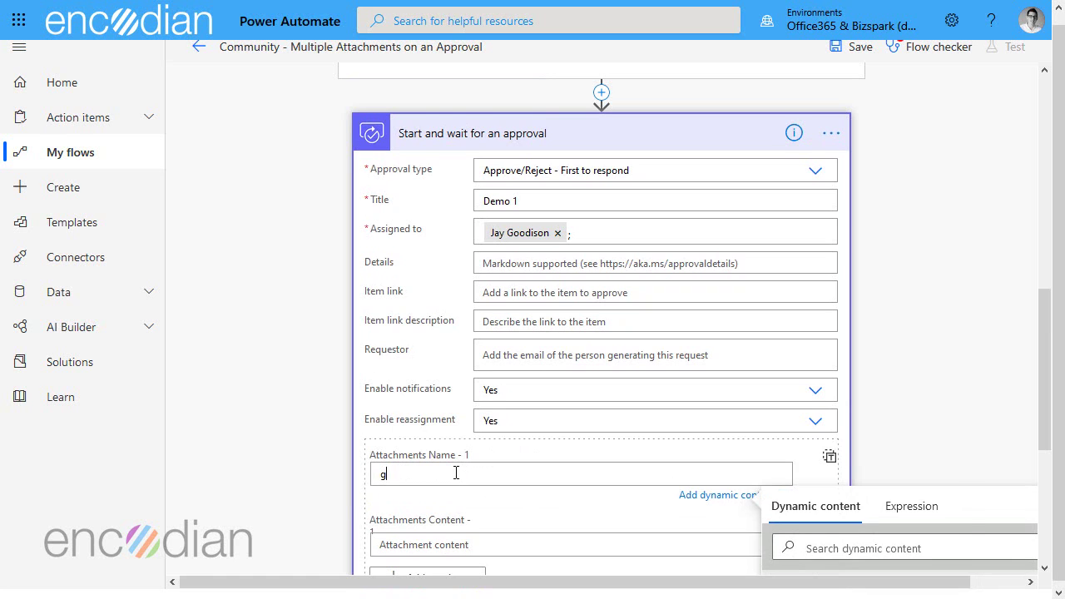
{"action": "scroll", "coordinate": [456, 473], "scroll_direction": "down", "scroll_amount": 2}
{"action": "left_click", "coordinate": [436, 380]}
{"action": "type", "text": "g"}
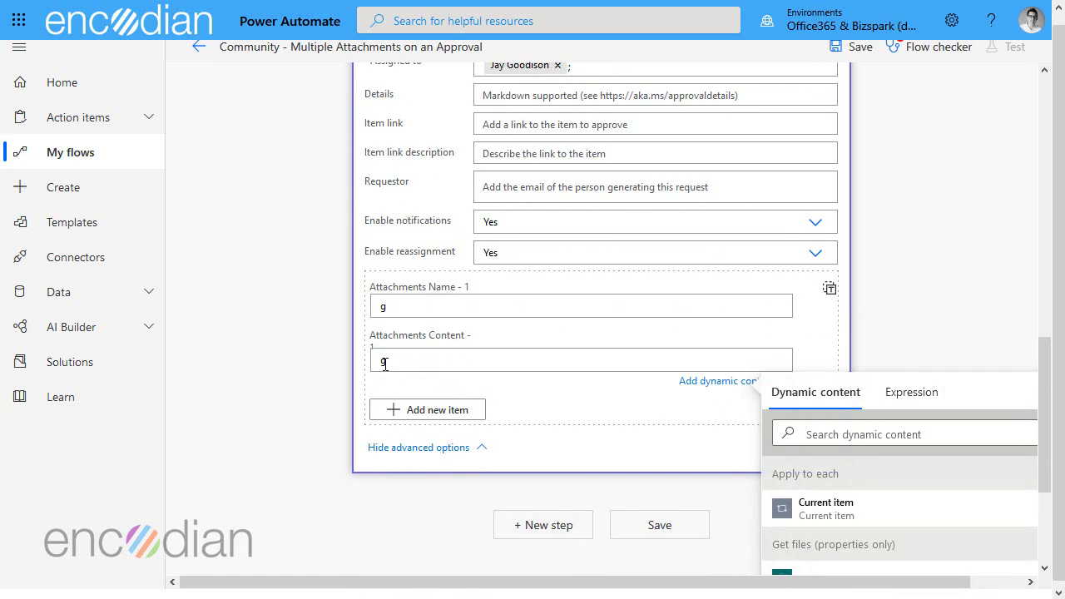
{"action": "left_click", "coordinate": [831, 291]}
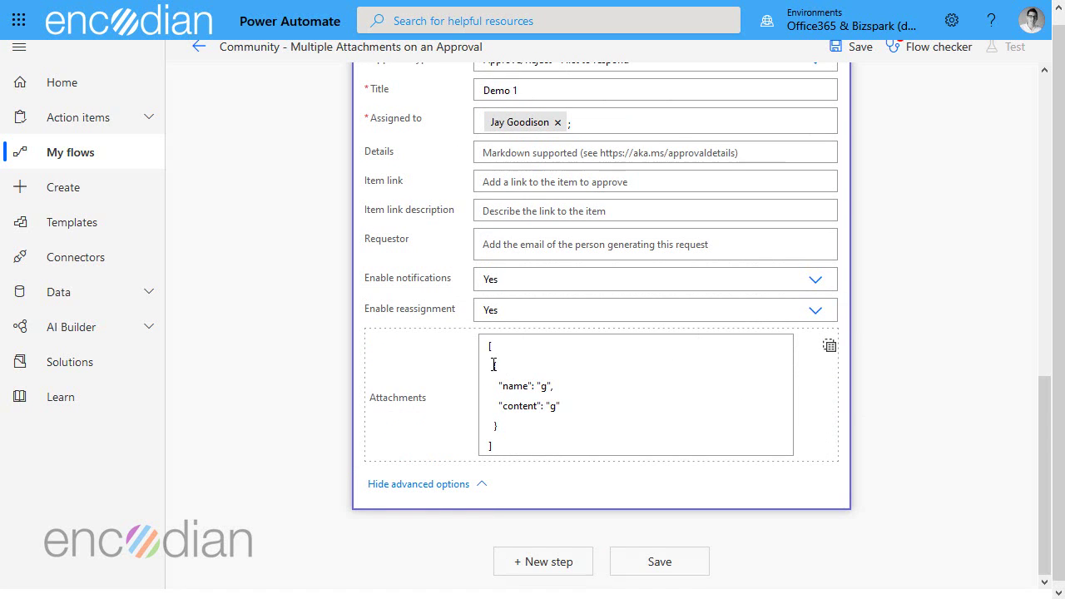
{"action": "left_click_drag", "start_coordinate": [493, 365], "coordinate": [555, 430]}
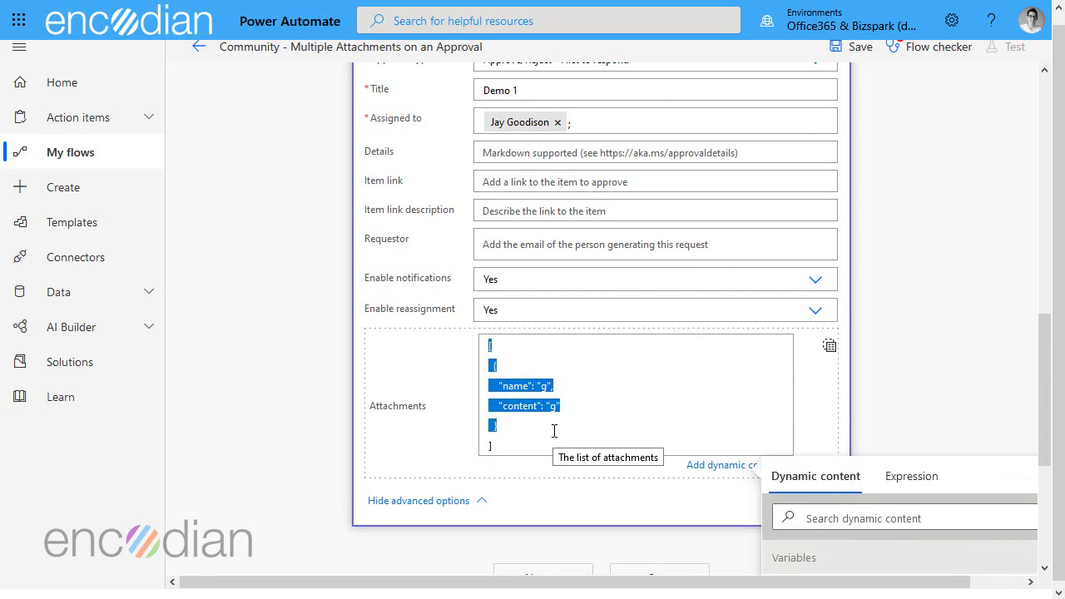
- Remove the sample name/content object and its brackets from the approval's Attachments
{"action": "key", "text": "BackSpace"}
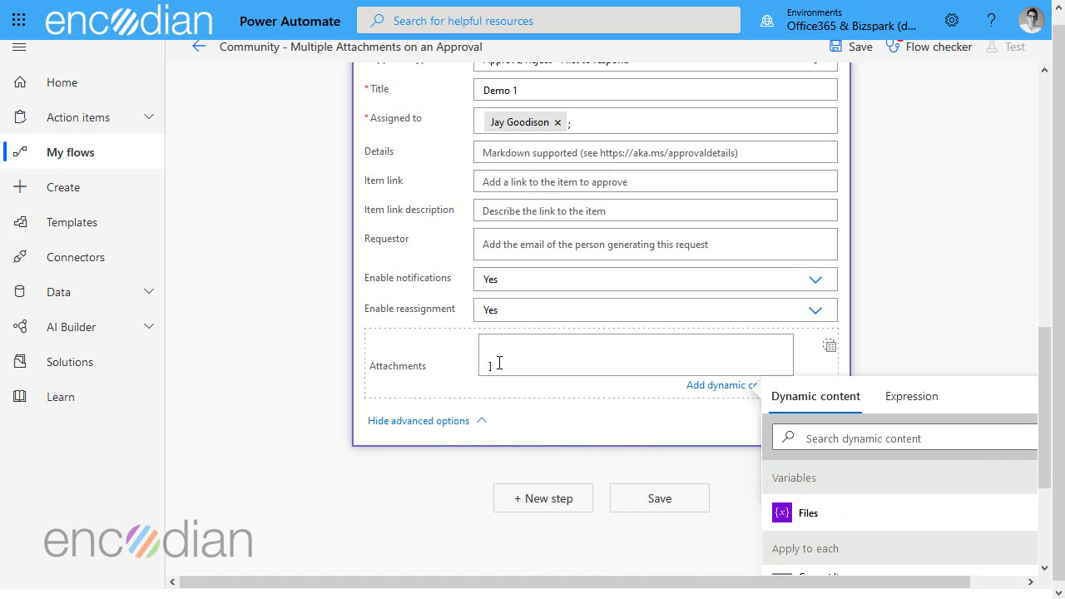
{"action": "key", "text": "ctrl+z"}
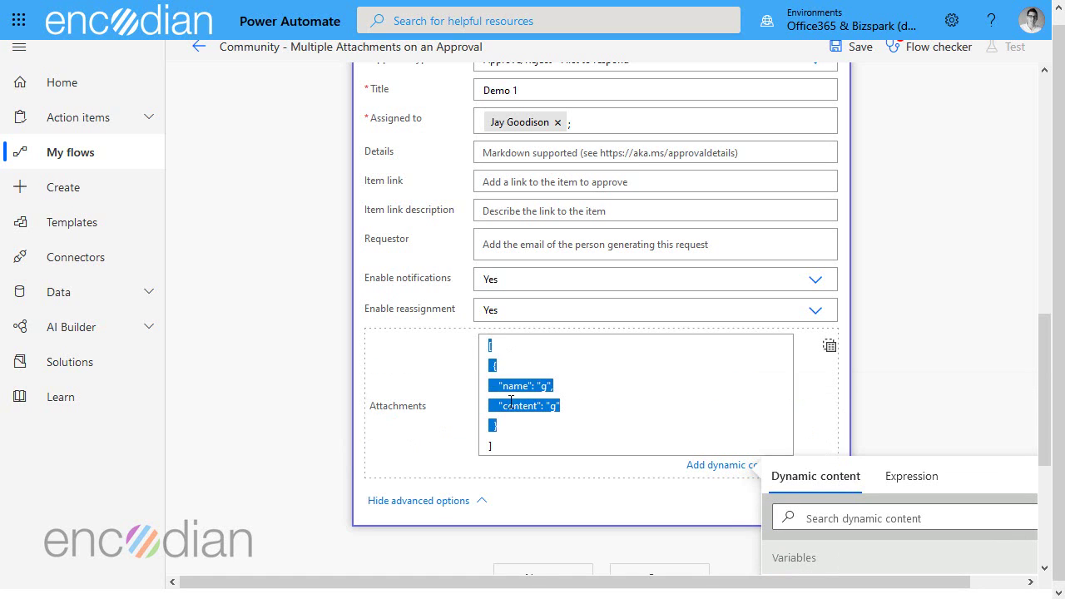
{"action": "left_click", "coordinate": [510, 403]}
{"action": "left_click_drag", "start_coordinate": [495, 365], "coordinate": [512, 430]}
{"action": "key", "text": "ctrl+c"}
{"action": "key", "text": "BackSpace"}
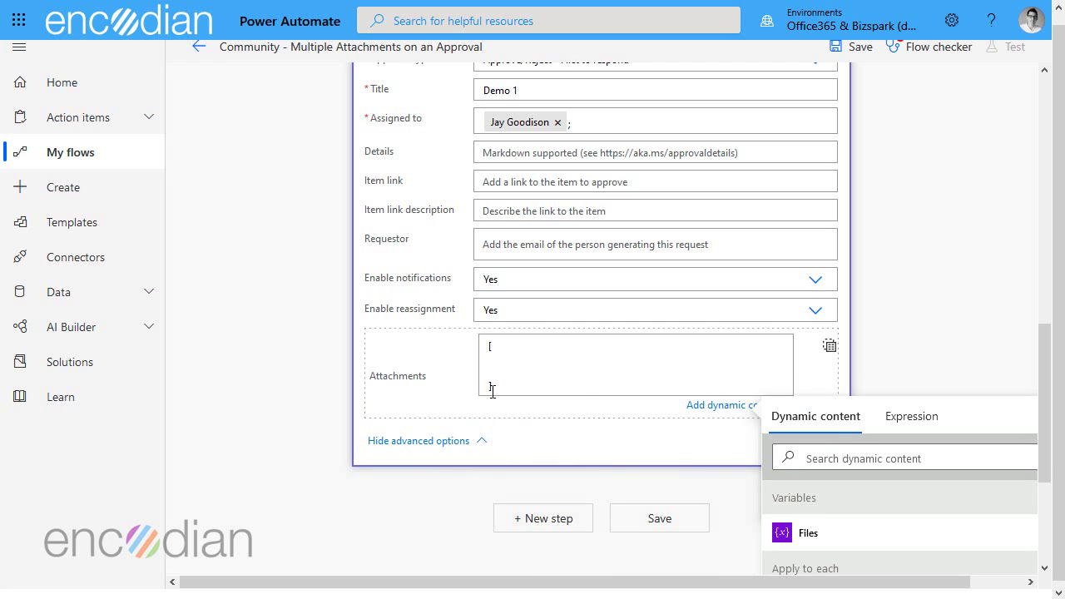
{"action": "key", "text": "ctrl+a"}
{"action": "key", "text": "BackSpace"}
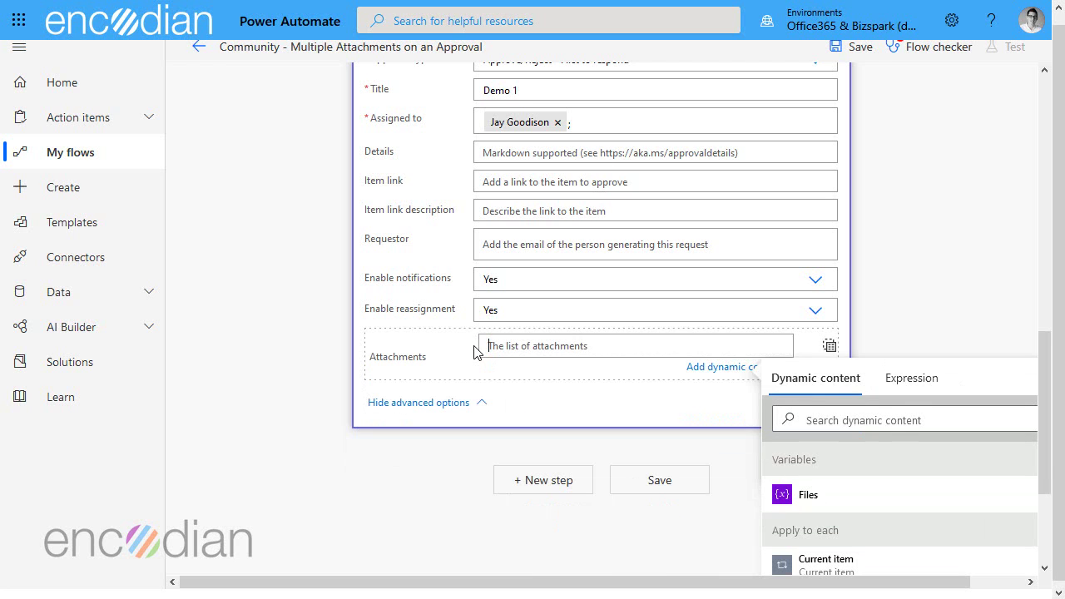
{"action": "scroll", "coordinate": [489, 511], "scroll_direction": "up", "scroll_amount": 2}
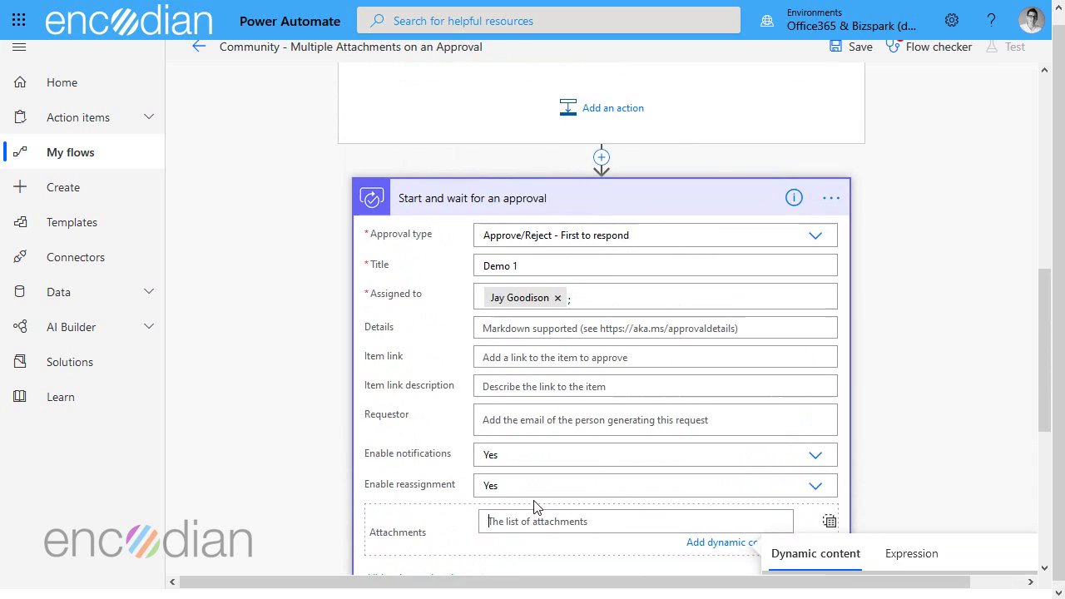
- Paste a name/content JSON object into the append Value, setting name to File name with extension
{"action": "scroll", "coordinate": [537, 504], "scroll_direction": "up", "scroll_amount": 3}
{"action": "left_click", "coordinate": [510, 281]}
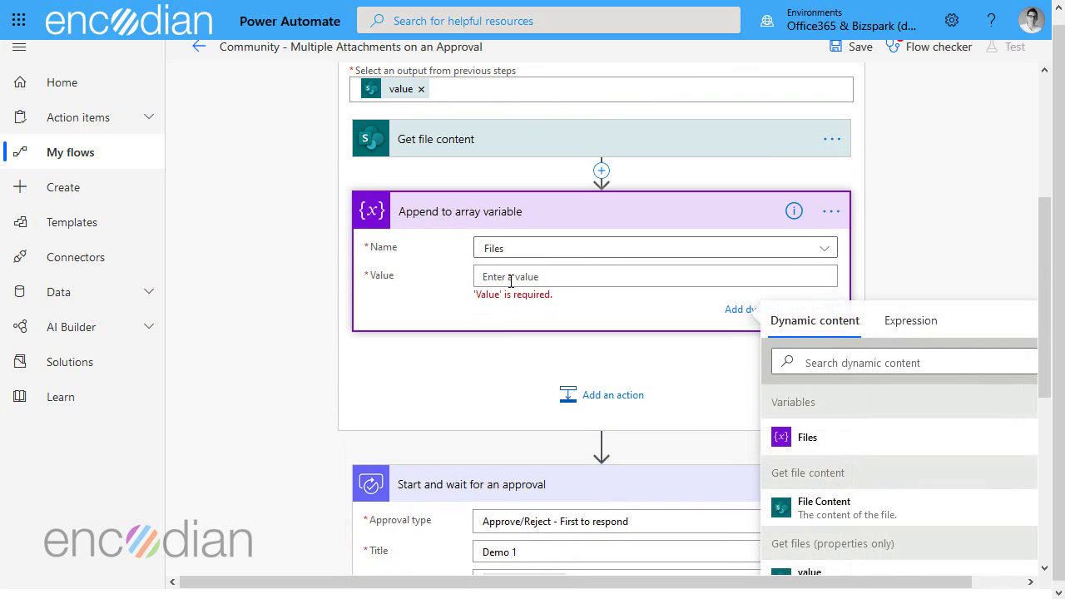
{"action": "key", "text": "ctrl+v"}
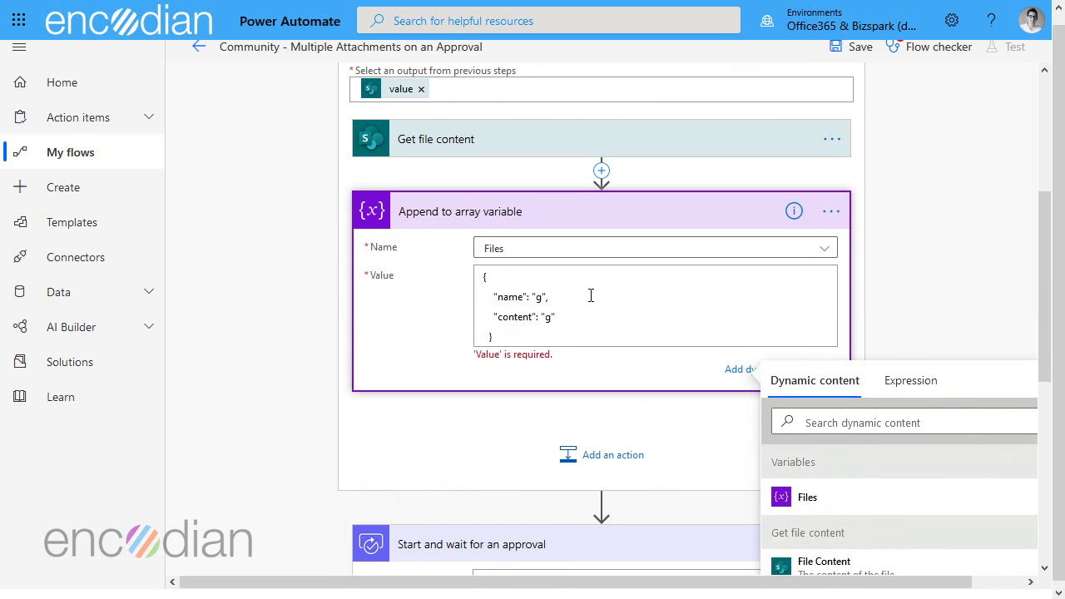
{"action": "key", "text": "BackSpace"}
{"action": "key", "text": "BackSpace"}
{"action": "key", "text": "BackSpace"}
{"action": "key", "text": "BackSpace"}
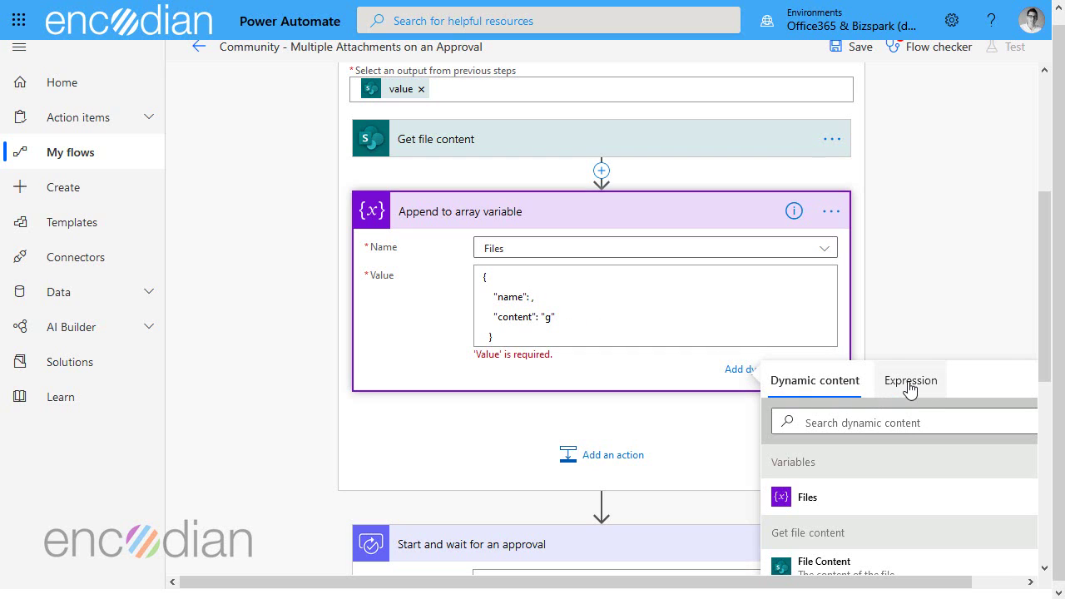
{"action": "left_click", "coordinate": [878, 421]}
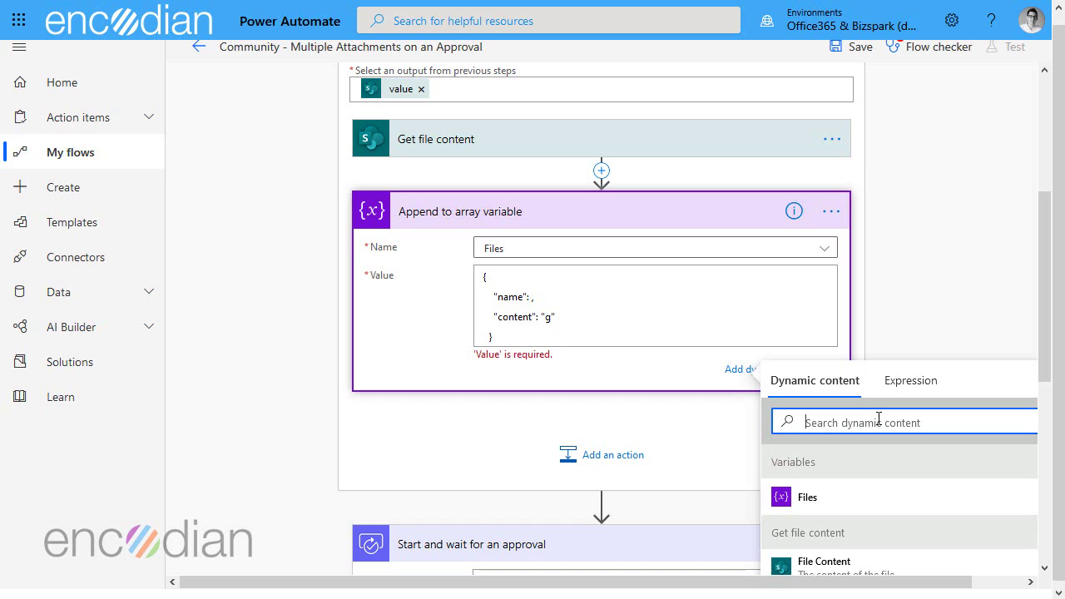
{"action": "type", "text": "exte"}
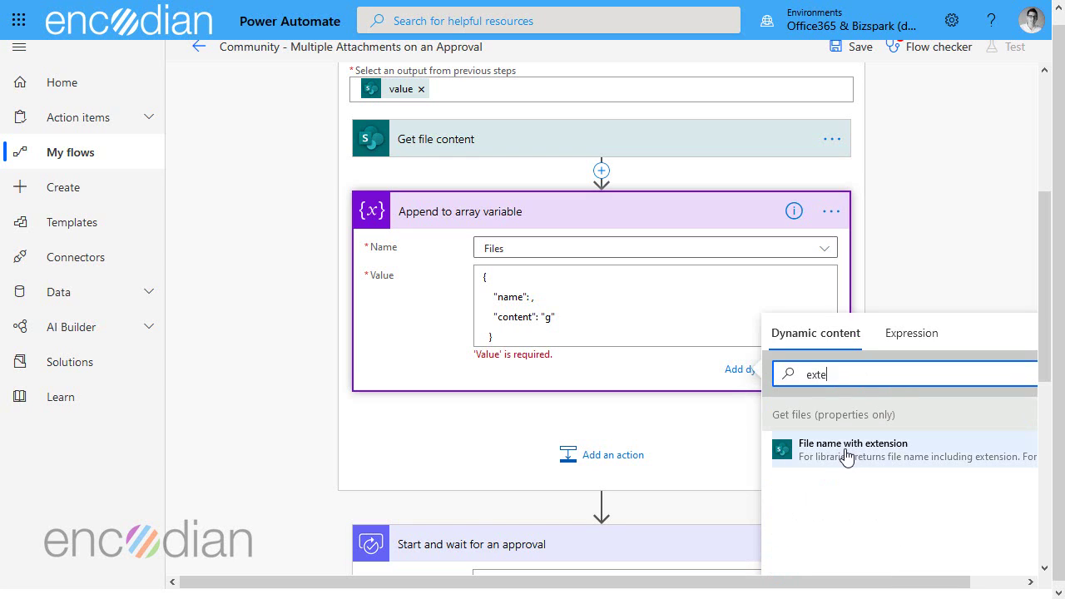
{"action": "left_click", "coordinate": [533, 298]}
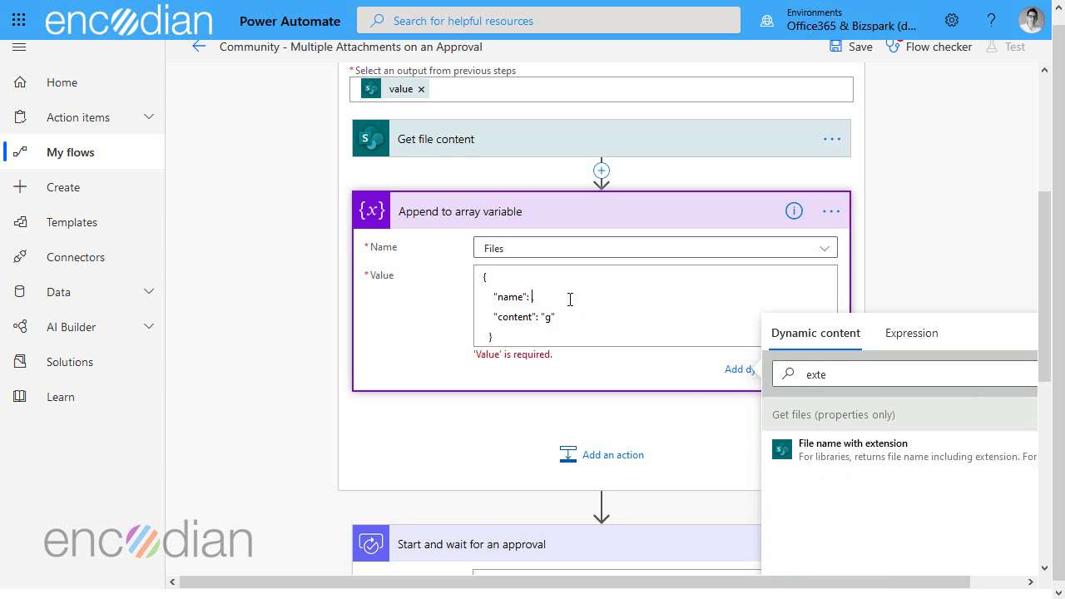
{"action": "type", "text": ","}
{"action": "left_click", "coordinate": [860, 457]}
- Replace the content placeholder with the File Content dynamic value
{"action": "left_click_drag", "start_coordinate": [544, 320], "coordinate": [558, 320]}
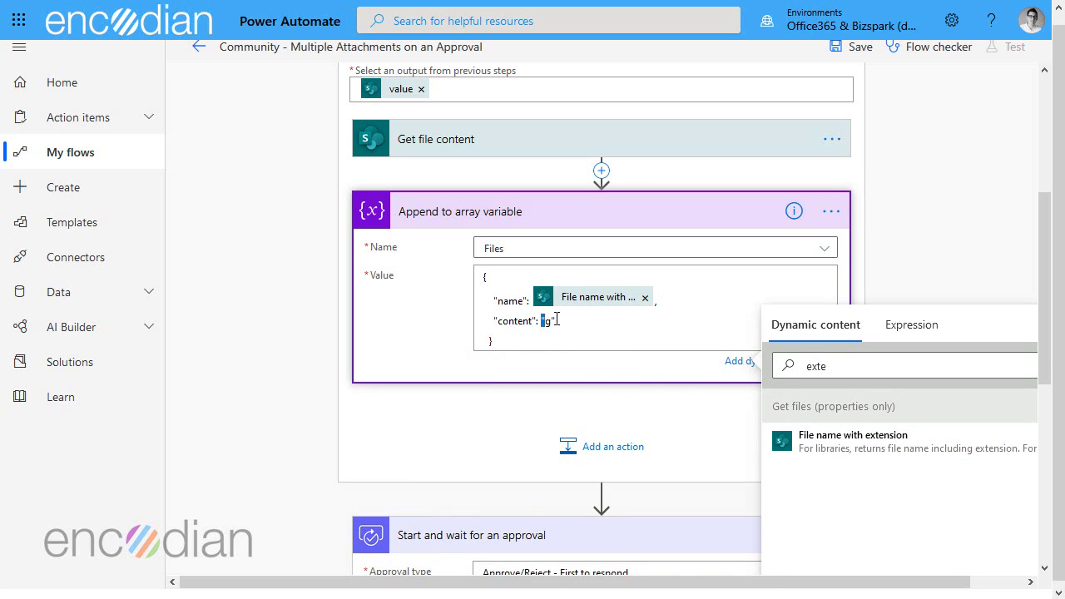
{"action": "key", "text": "BackSpace"}
{"action": "left_click", "coordinate": [856, 363]}
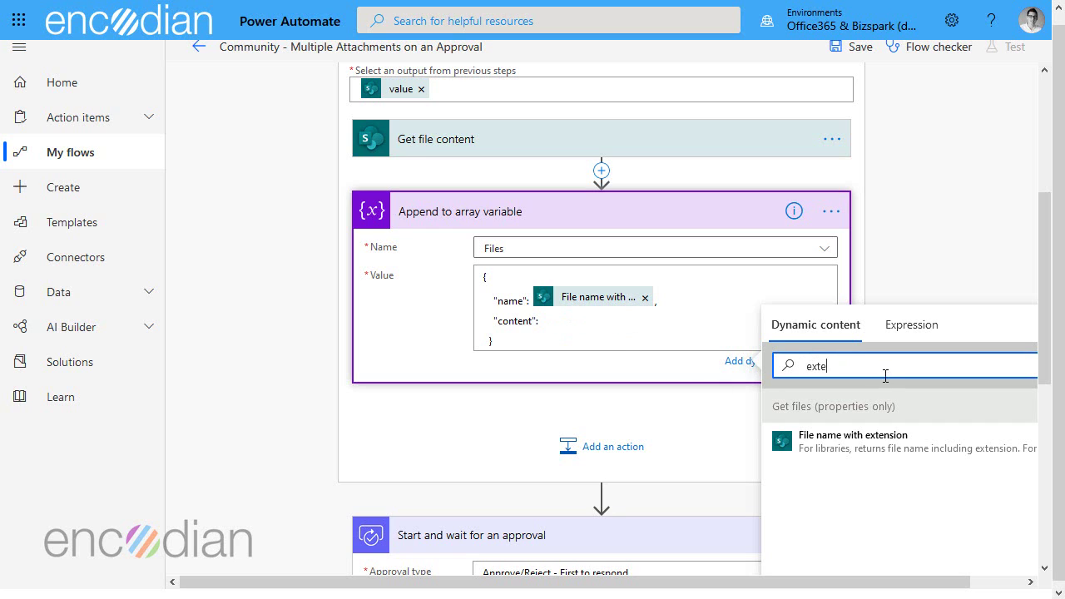
{"action": "left_click_drag", "start_coordinate": [882, 375], "coordinate": [743, 377]}
{"action": "type", "text": "file"}
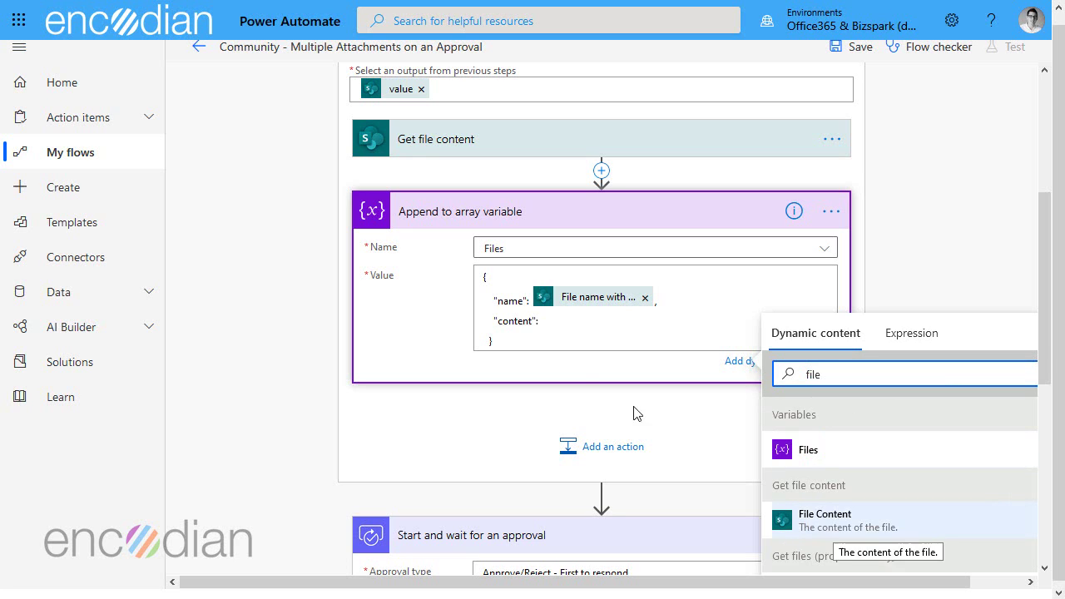
{"action": "left_click", "coordinate": [541, 321]}
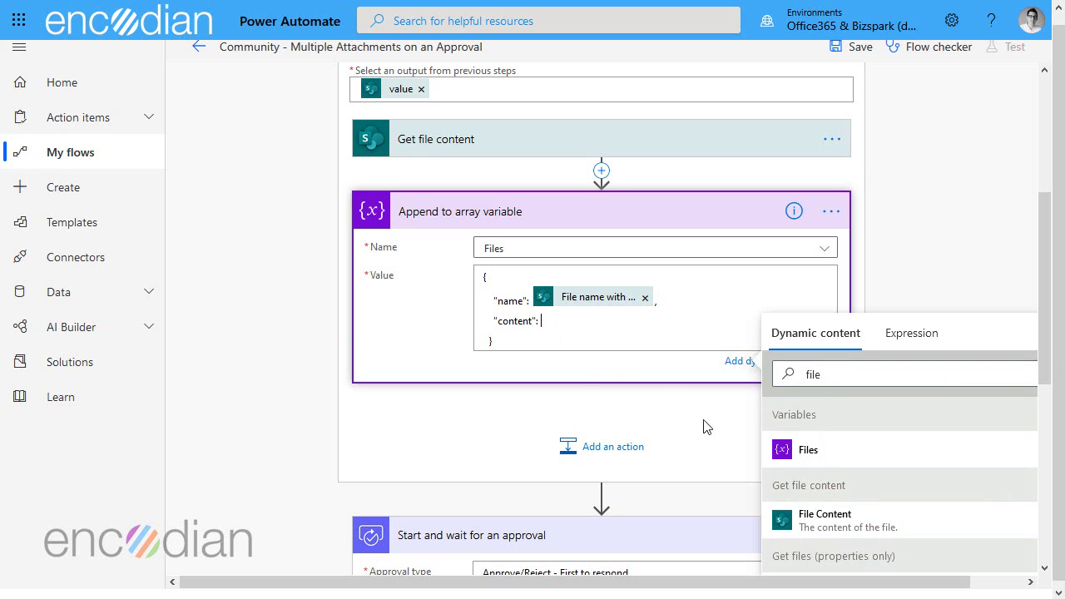
{"action": "left_click", "coordinate": [827, 526]}
{"action": "left_click", "coordinate": [357, 409]}
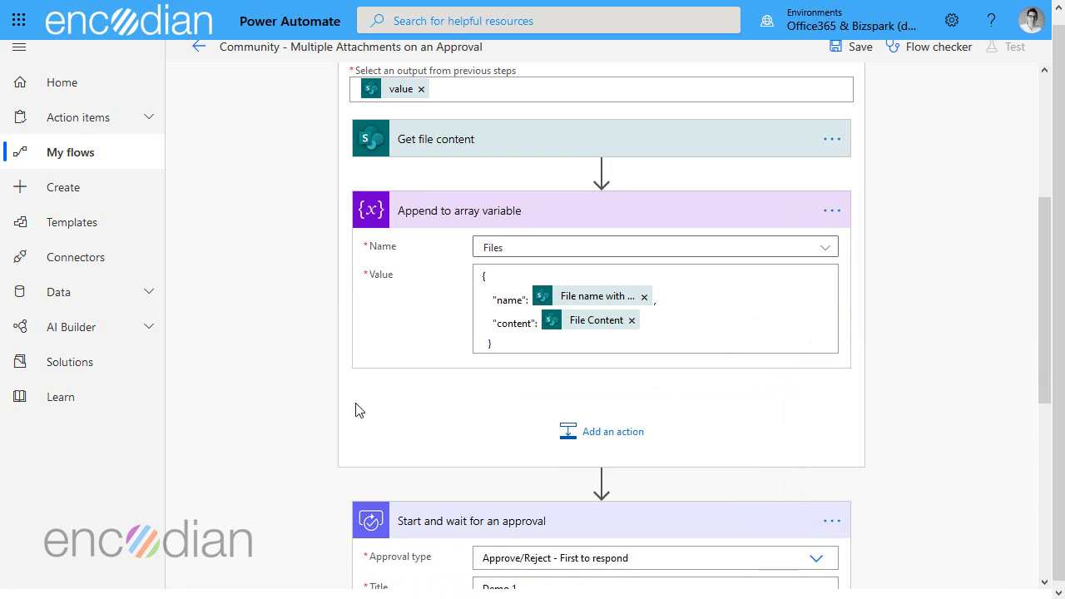
- Set the approval's Attachments to the Files variable and save the flow
{"action": "scroll", "coordinate": [713, 327], "scroll_direction": "up", "scroll_amount": 1}
{"action": "scroll", "coordinate": [713, 327], "scroll_direction": "up", "scroll_amount": 3}
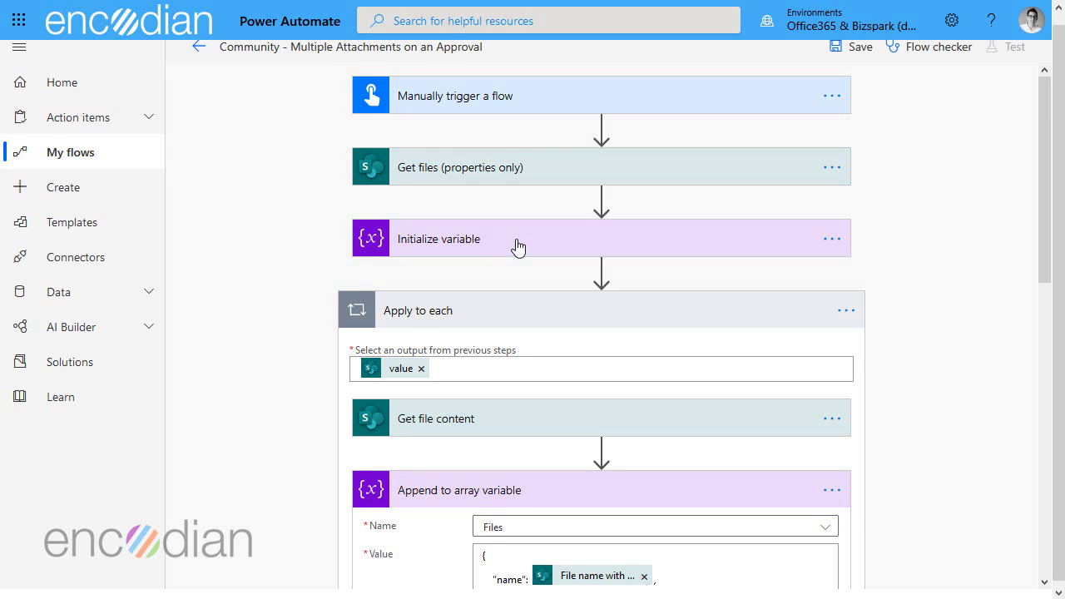
{"action": "scroll", "coordinate": [492, 381], "scroll_direction": "down", "scroll_amount": 1}
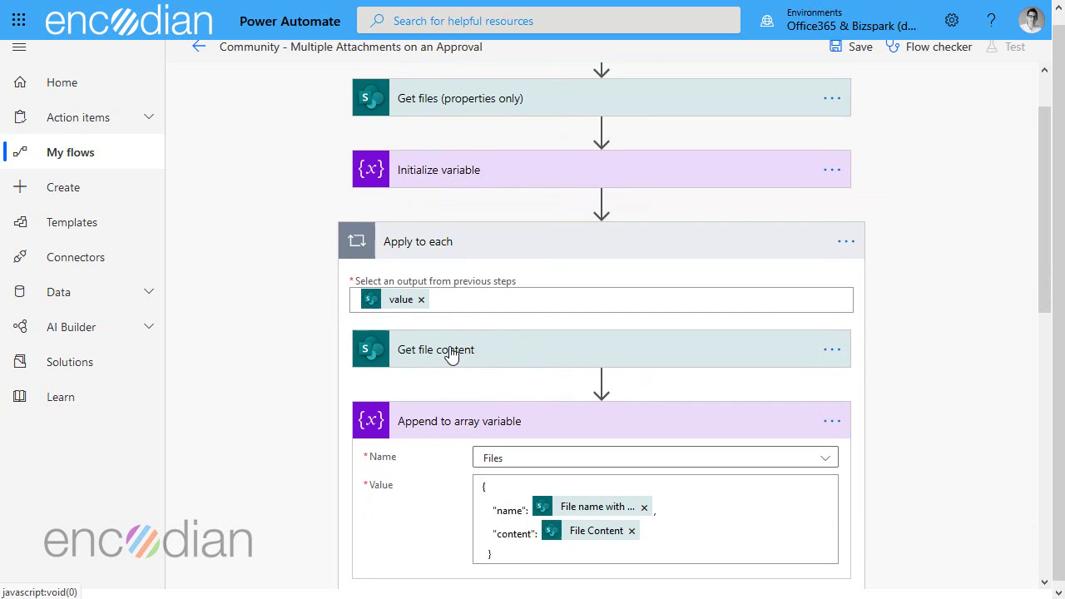
{"action": "scroll", "coordinate": [538, 388], "scroll_direction": "down", "scroll_amount": 2}
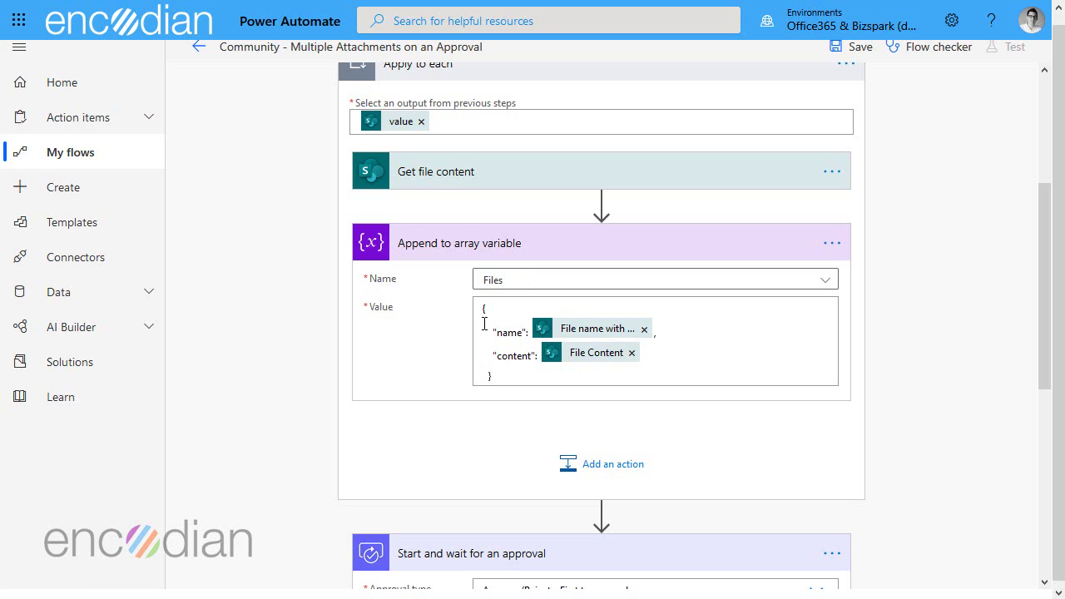
{"action": "scroll", "coordinate": [736, 404], "scroll_direction": "down", "scroll_amount": 2}
{"action": "scroll", "coordinate": [711, 400], "scroll_direction": "down", "scroll_amount": 2}
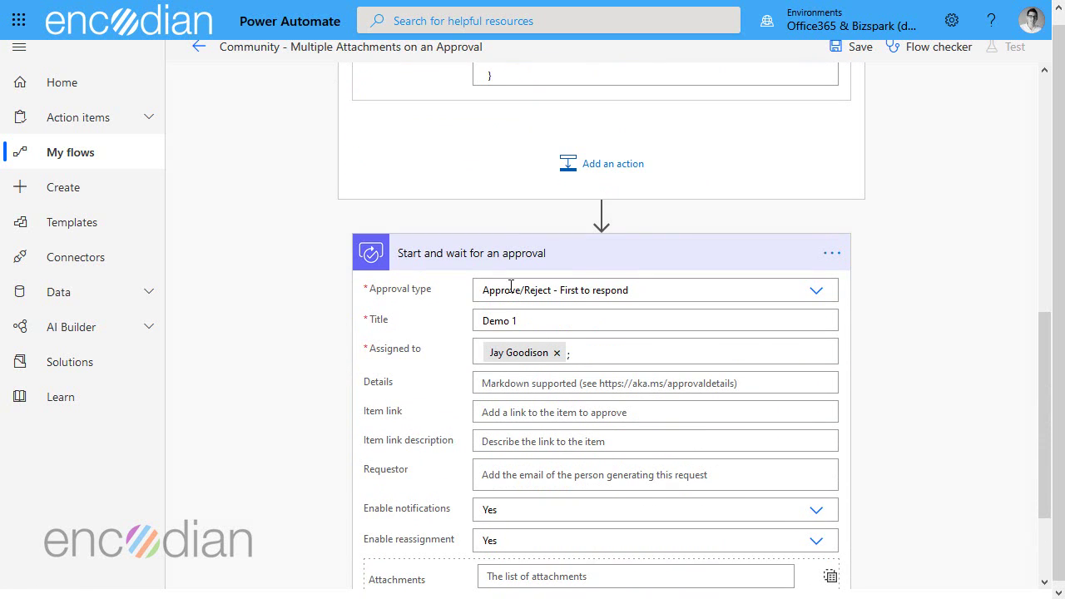
{"action": "scroll", "coordinate": [545, 419], "scroll_direction": "down", "scroll_amount": 2}
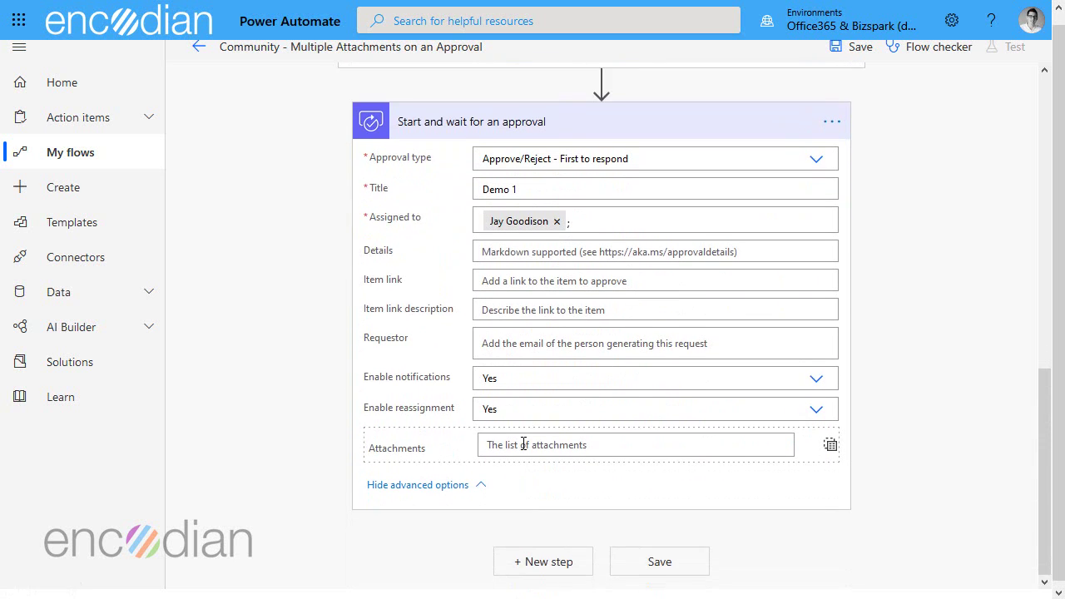
{"action": "left_click", "coordinate": [522, 444]}
{"action": "scroll", "coordinate": [939, 391], "scroll_direction": "down", "scroll_amount": 2}
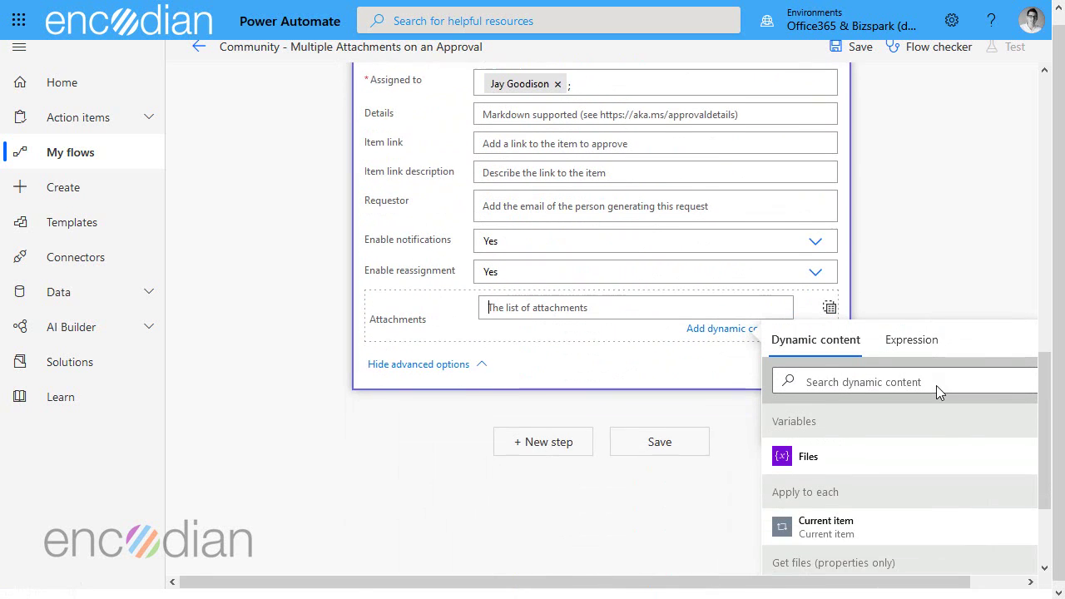
{"action": "left_click", "coordinate": [841, 426]}
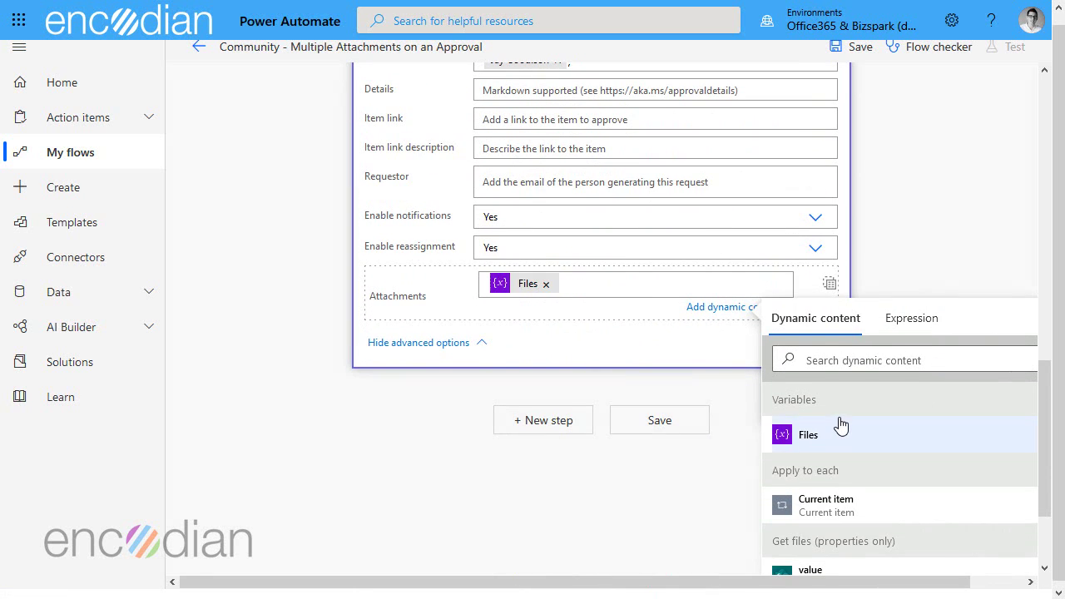
{"action": "left_click", "coordinate": [885, 231]}
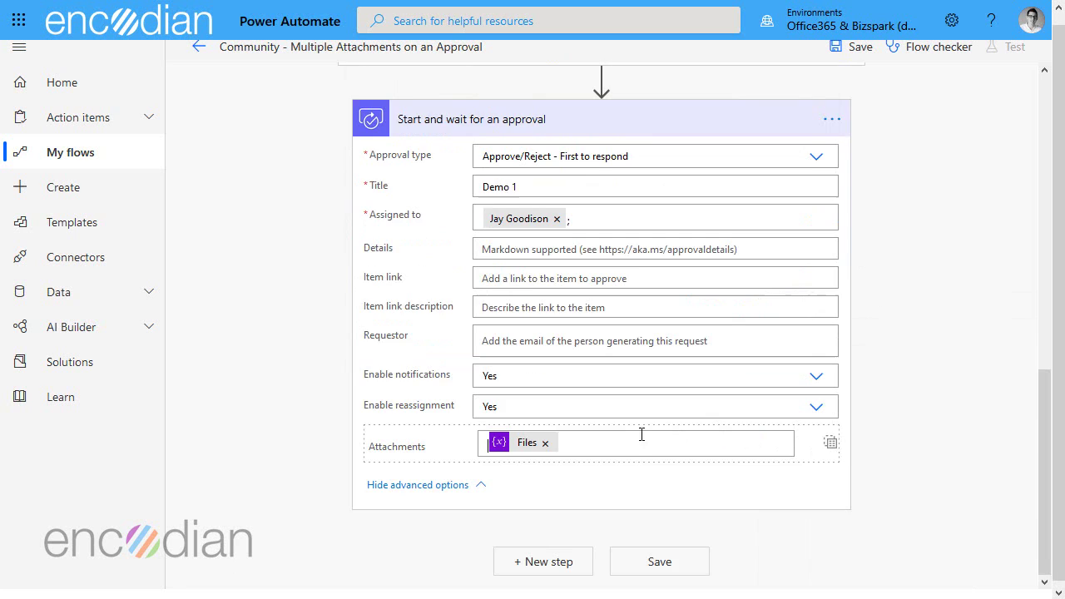
{"action": "scroll", "coordinate": [990, 100], "scroll_direction": "up", "scroll_amount": 3}
{"action": "left_click", "coordinate": [862, 49]}
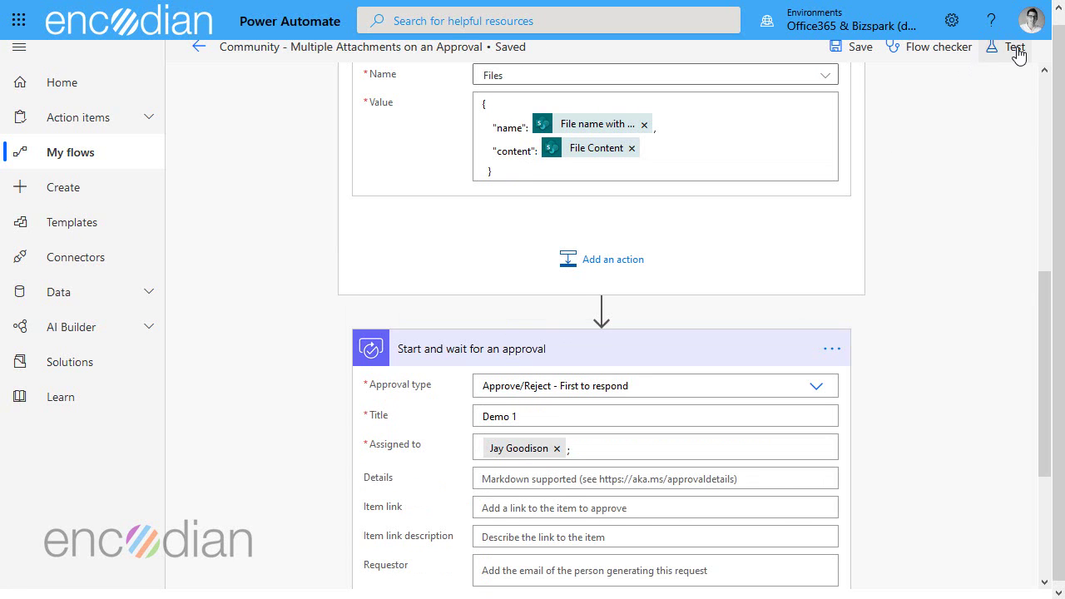
- Test the flow with a manual trigger, confirm connections, and start the run
{"action": "left_click", "coordinate": [1013, 48]}
{"action": "left_click", "coordinate": [890, 102]}
{"action": "left_click", "coordinate": [838, 175]}
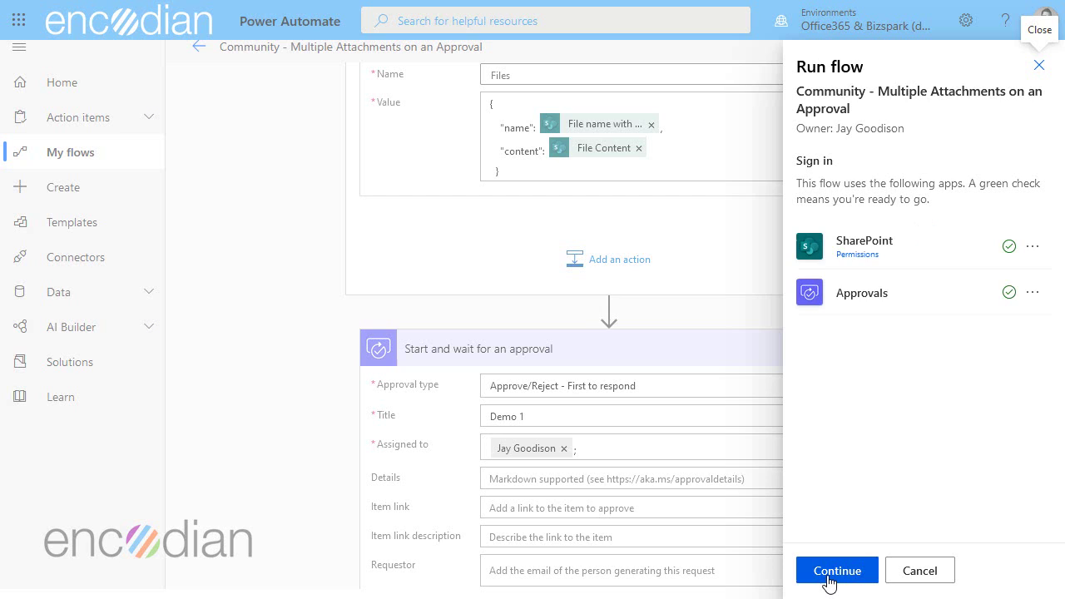
{"action": "left_click", "coordinate": [829, 580]}
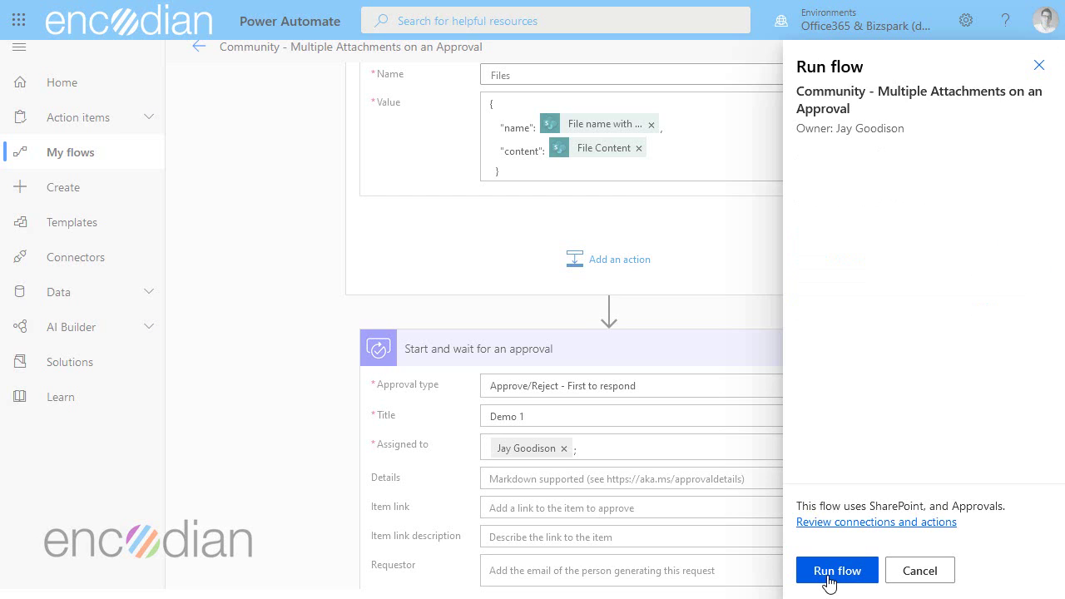
{"action": "left_click", "coordinate": [855, 580]}
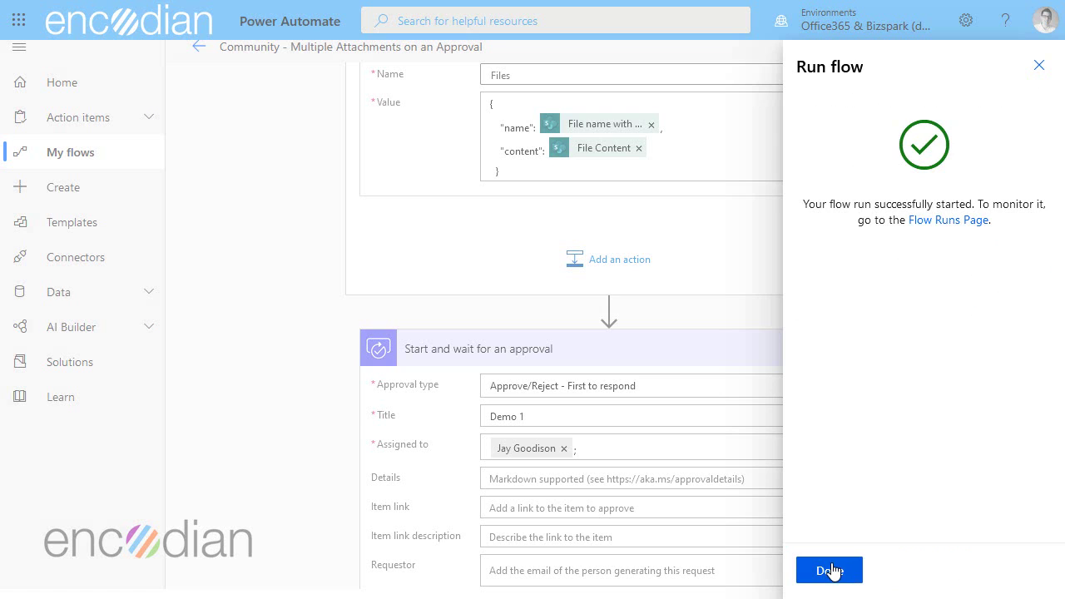
{"action": "left_click", "coordinate": [832, 573]}
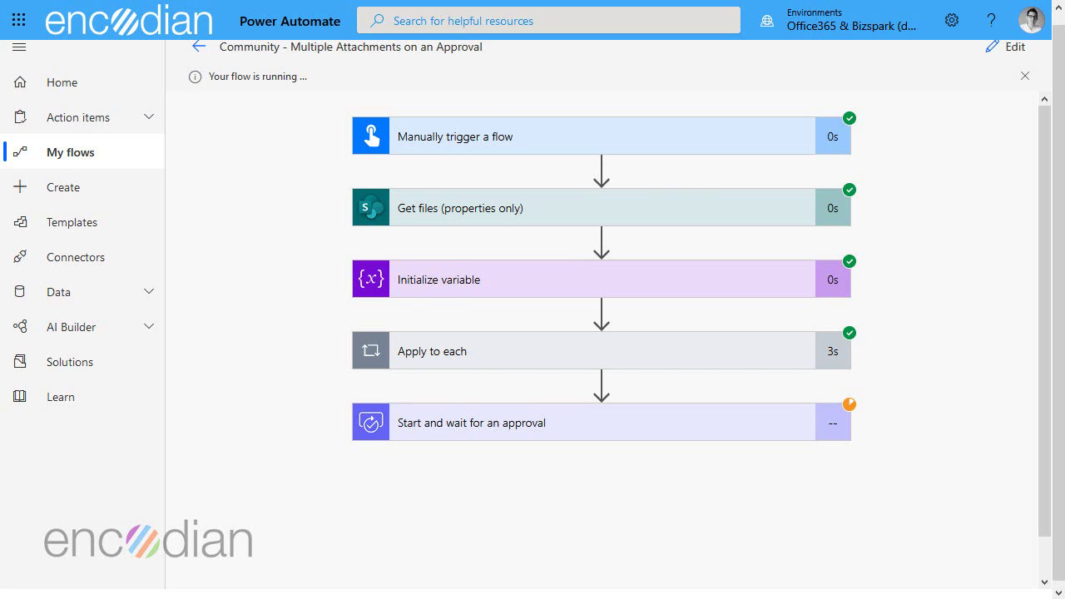
{"action": "left_click", "coordinate": [1044, 549]}
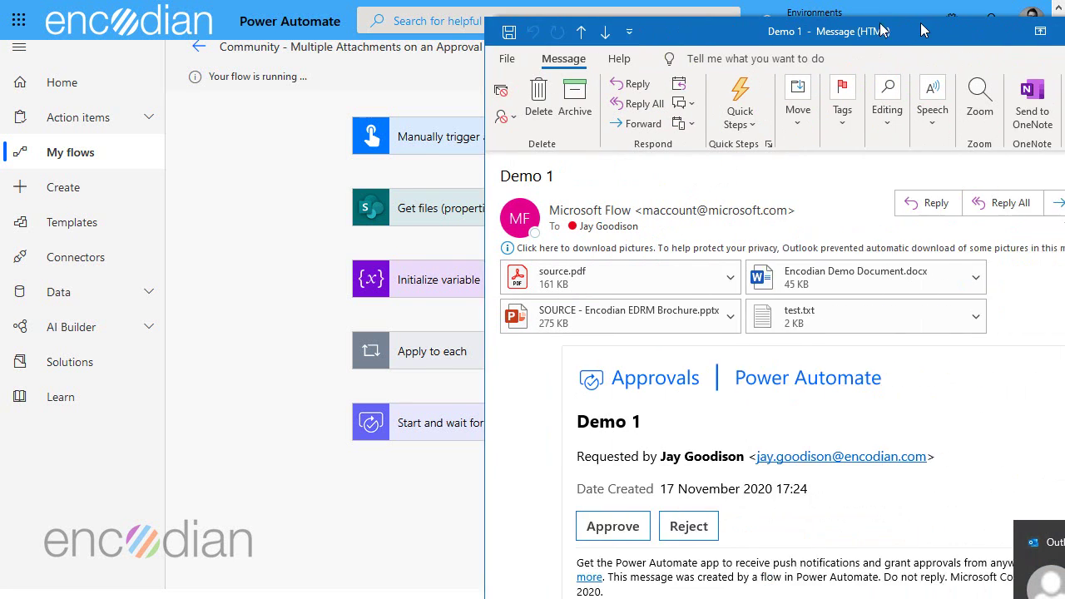
{"action": "left_click_drag", "start_coordinate": [922, 28], "coordinate": [664, 52]}
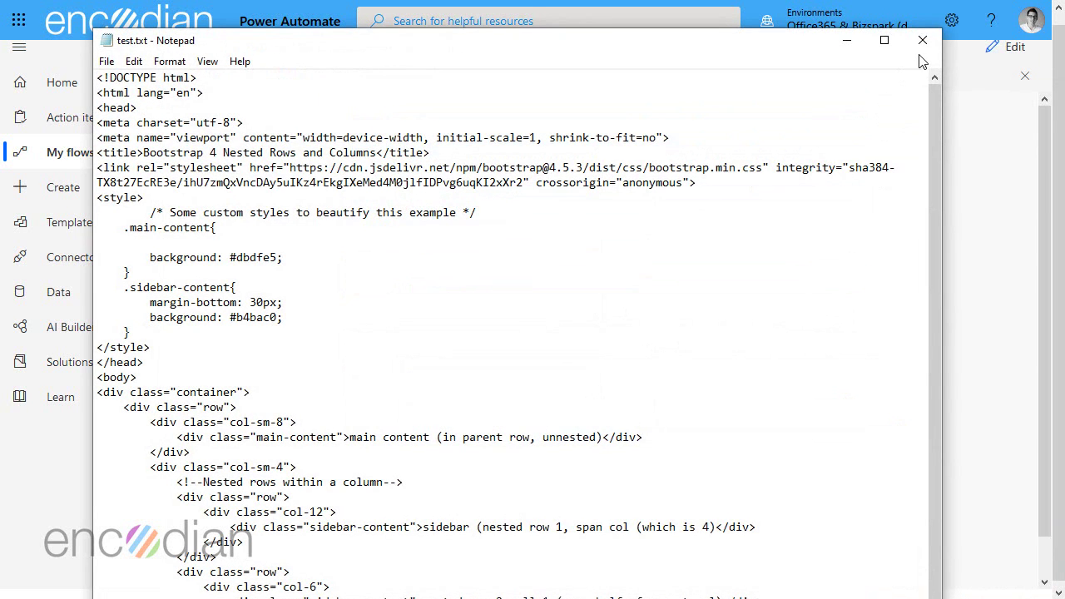
{"action": "left_click", "coordinate": [924, 43]}
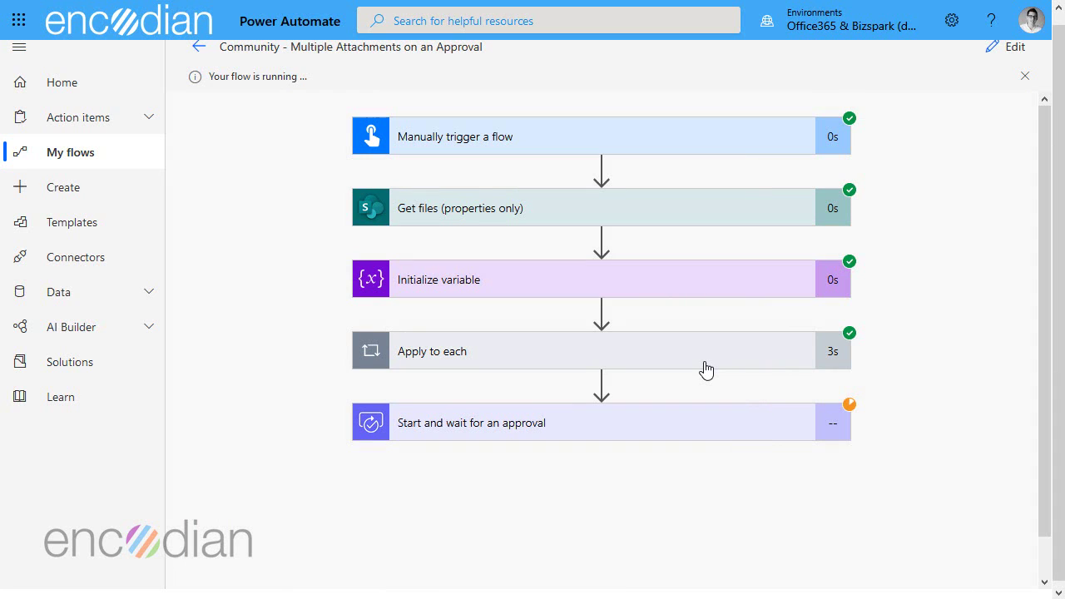
- In the first loop iteration, inspect the appended value's nested content object and $content-type
{"action": "left_click", "coordinate": [467, 364]}
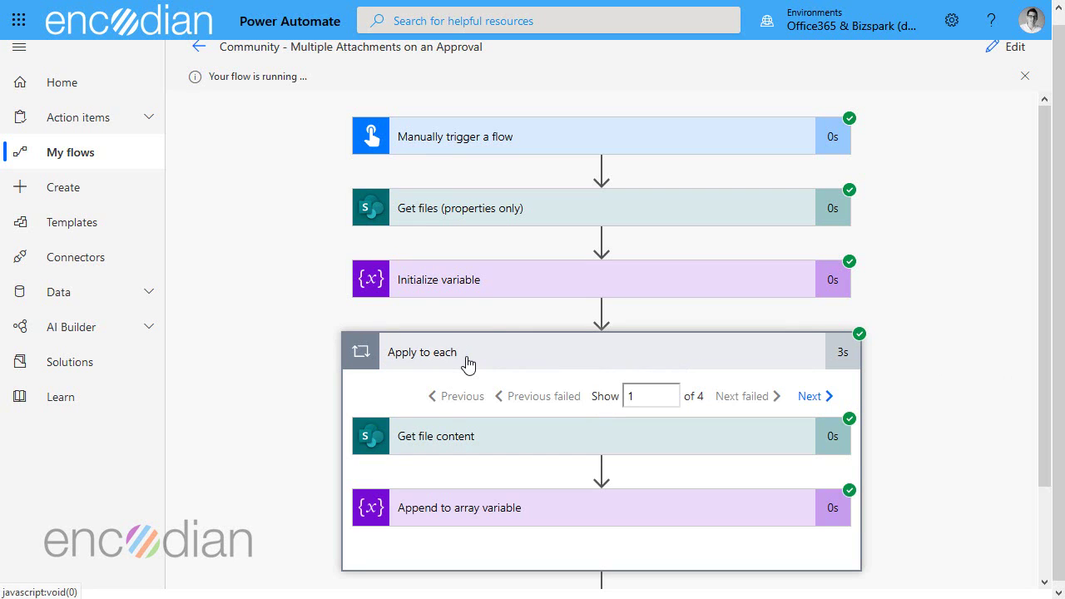
{"action": "scroll", "coordinate": [466, 364], "scroll_direction": "down", "scroll_amount": 1}
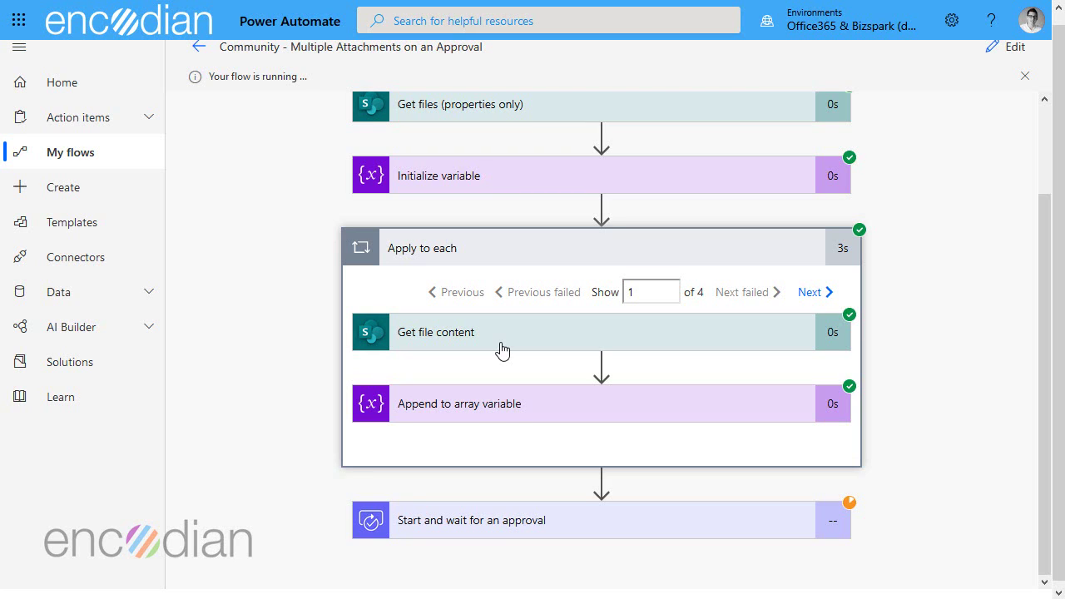
{"action": "left_click", "coordinate": [503, 406]}
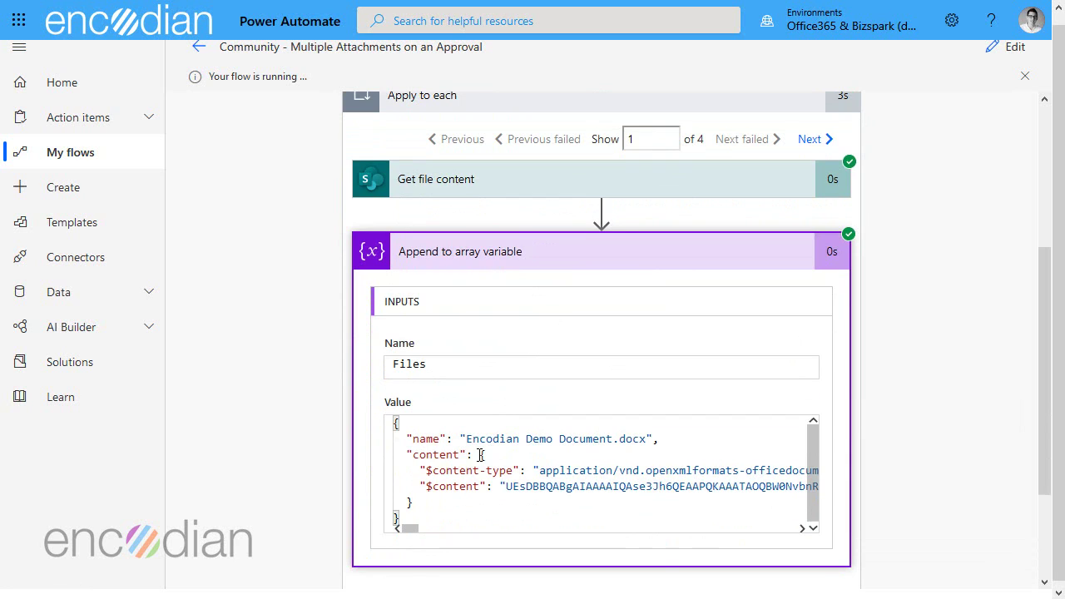
{"action": "left_click_drag", "start_coordinate": [480, 454], "coordinate": [444, 505]}
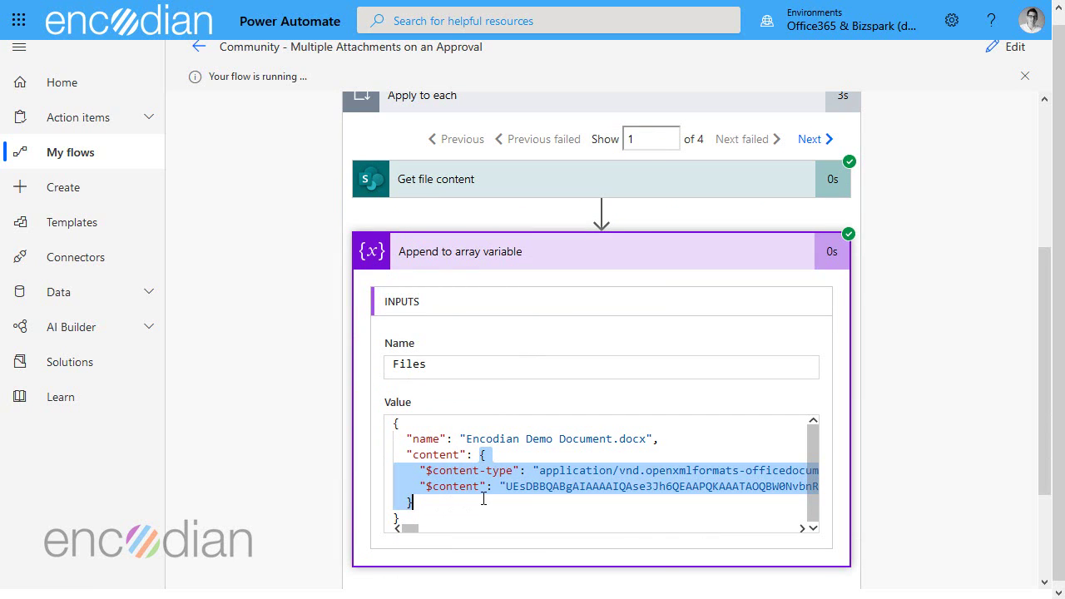
{"action": "left_click", "coordinate": [427, 470]}
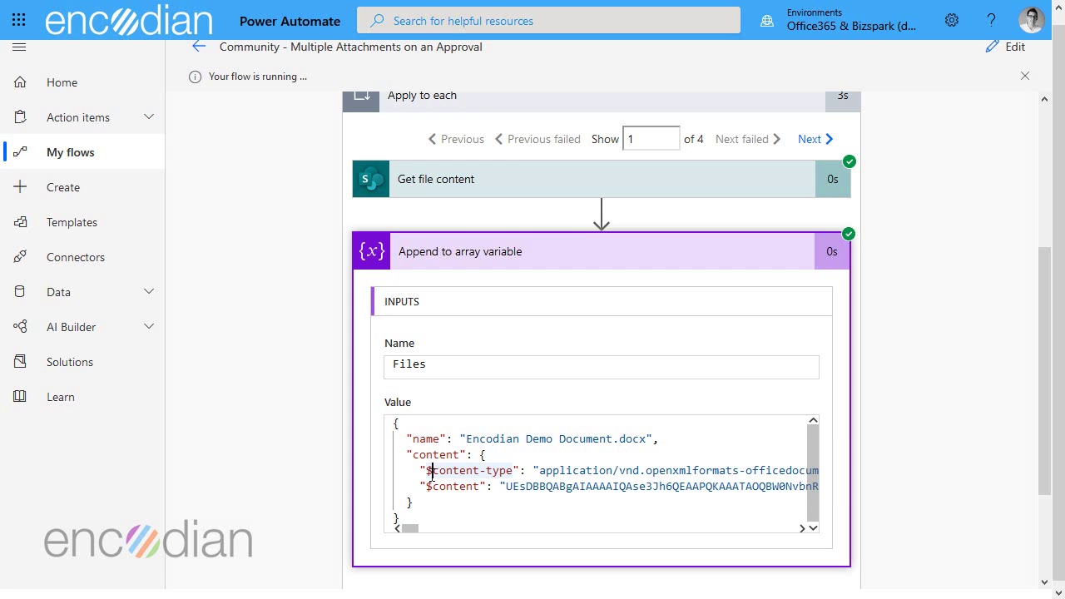
{"action": "left_click_drag", "start_coordinate": [427, 470], "coordinate": [515, 469]}
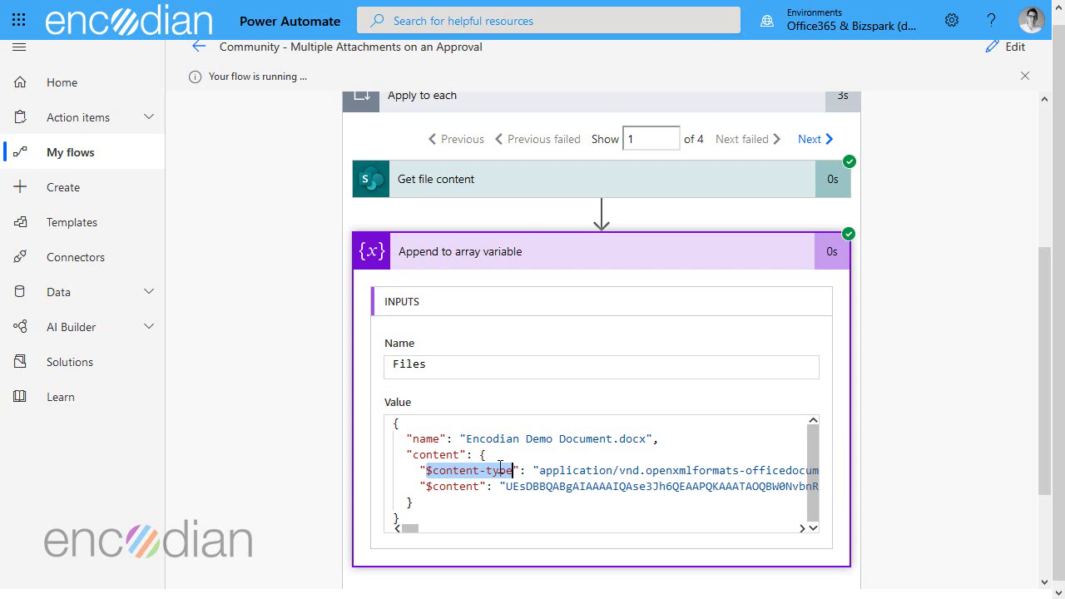
{"action": "left_click", "coordinate": [426, 486]}
- Inspect the $content base64 string for Encodian Demo Document.docx in the appended value
{"action": "double_click", "coordinate": [462, 486]}
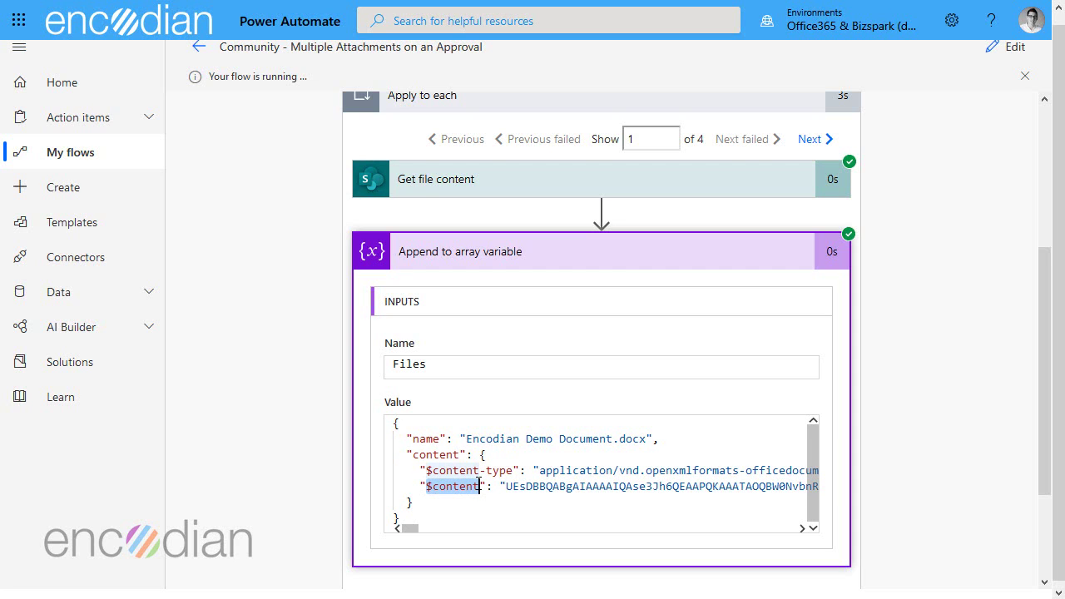
{"action": "left_click_drag", "start_coordinate": [505, 486], "coordinate": [697, 488]}
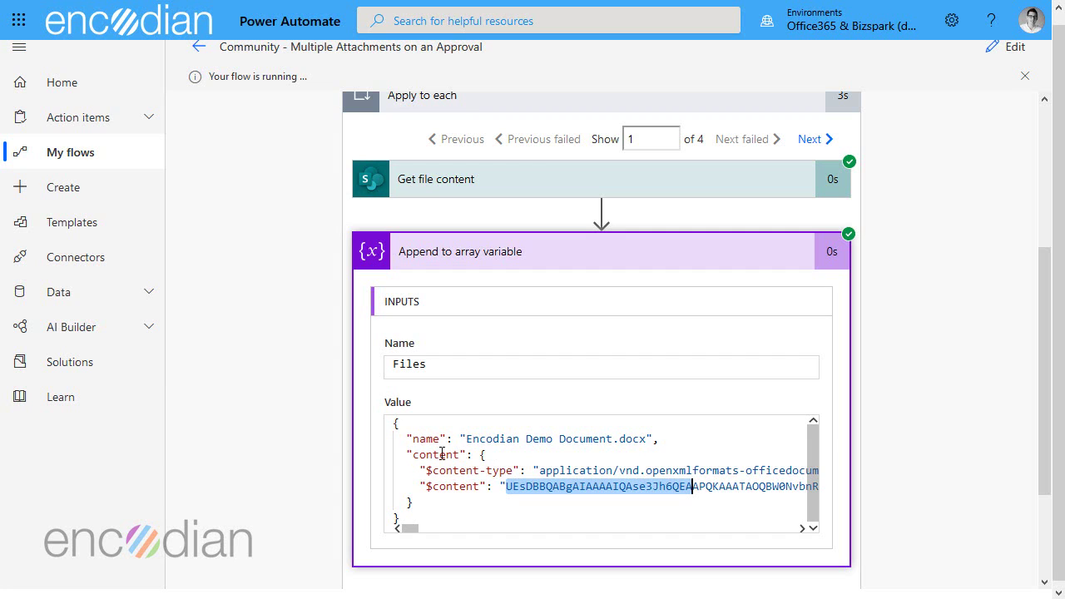
{"action": "left_click_drag", "start_coordinate": [480, 454], "coordinate": [484, 500]}
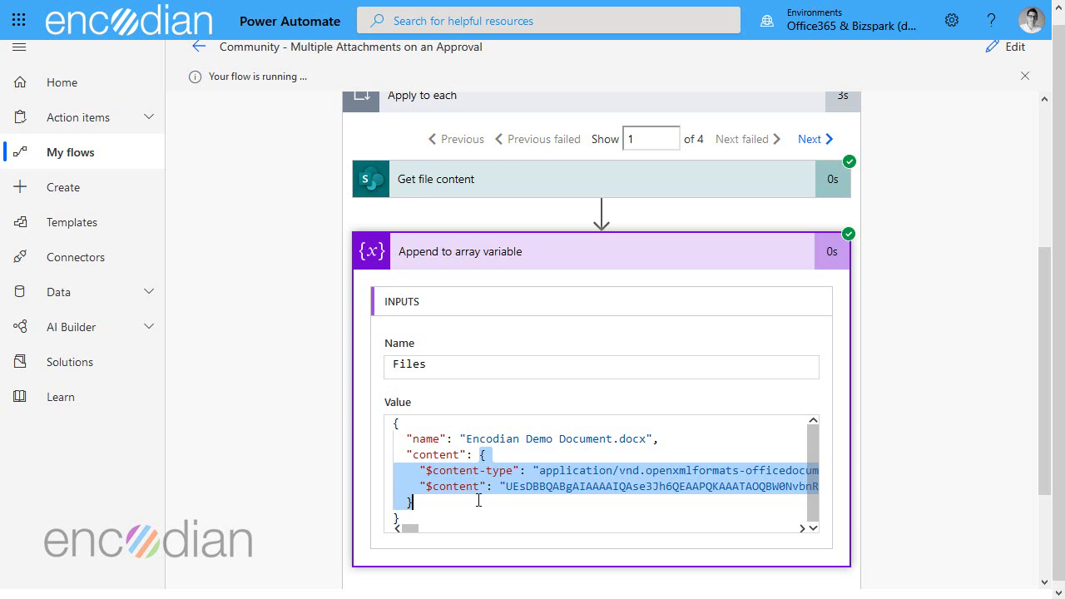
{"action": "double_click", "coordinate": [535, 487]}
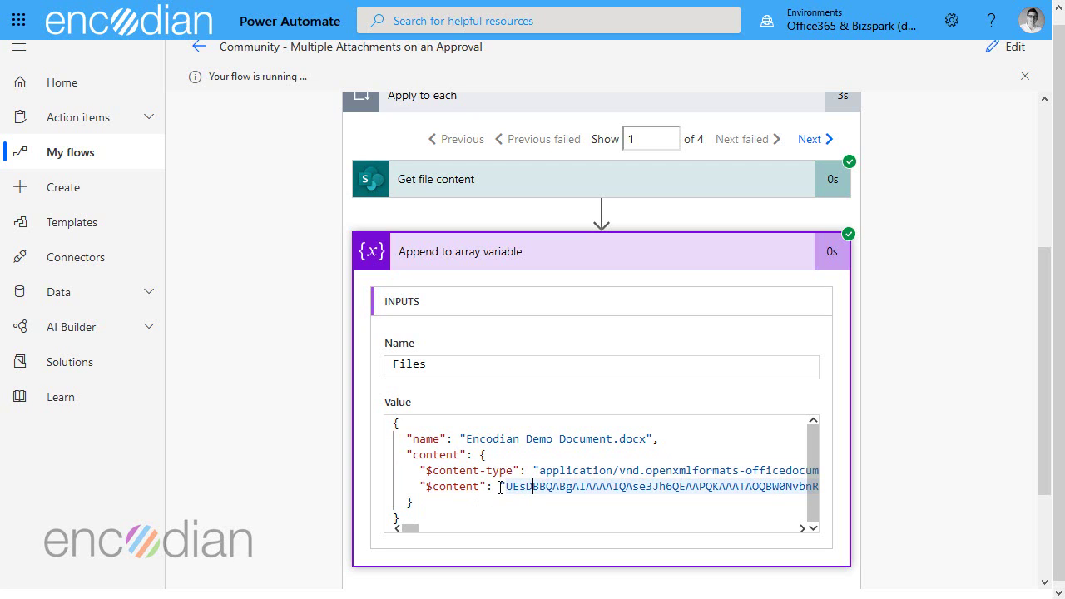
{"action": "left_click", "coordinate": [500, 488]}
{"action": "double_click", "coordinate": [505, 487]}
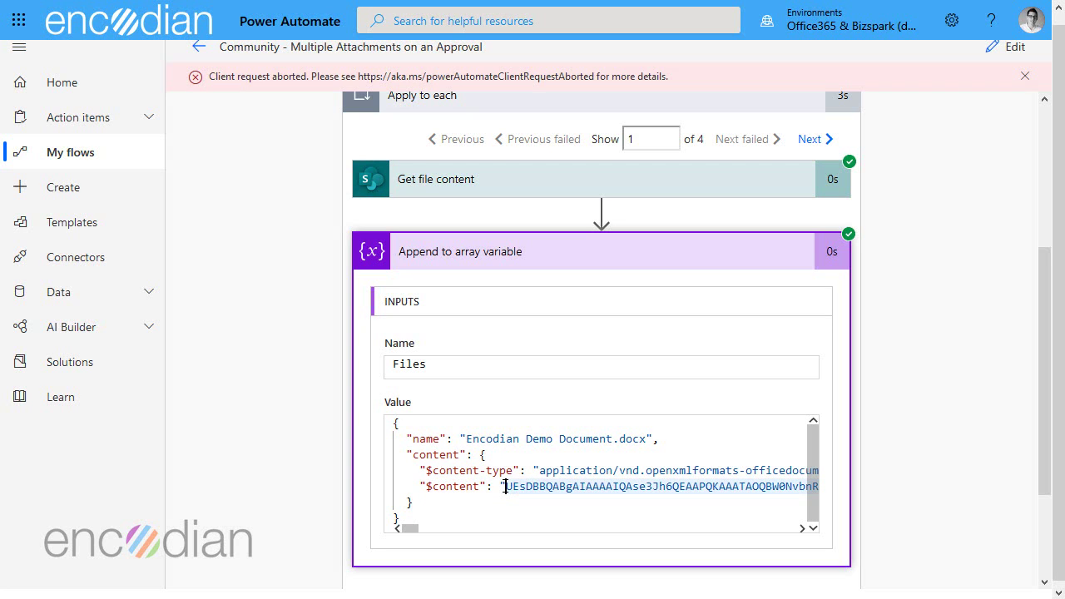
{"action": "left_click_drag", "start_coordinate": [505, 487], "coordinate": [625, 487]}
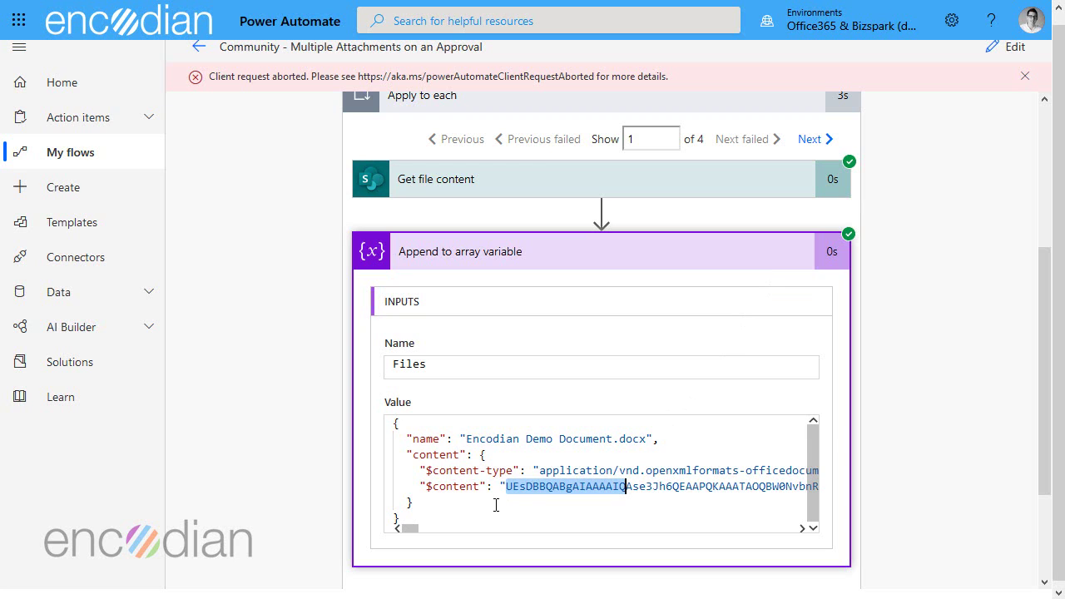
{"action": "left_click", "coordinate": [1029, 80]}
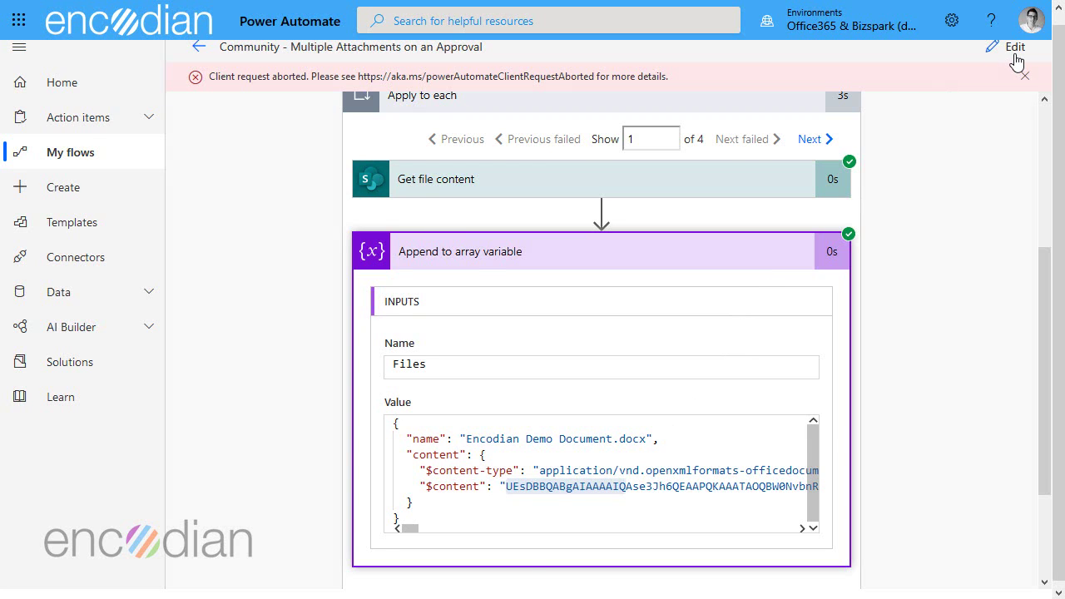
- Return the flow to editing and remove the File Content token from the content entry
{"action": "left_click", "coordinate": [1017, 52]}
{"action": "scroll", "coordinate": [575, 444], "scroll_direction": "down", "scroll_amount": 2}
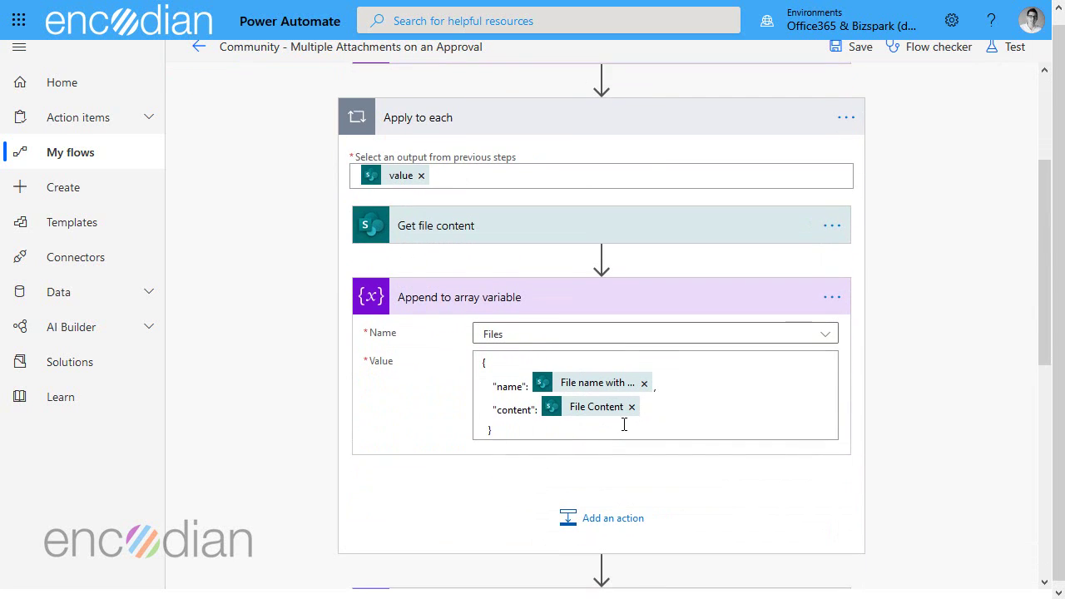
{"action": "left_click", "coordinate": [631, 406]}
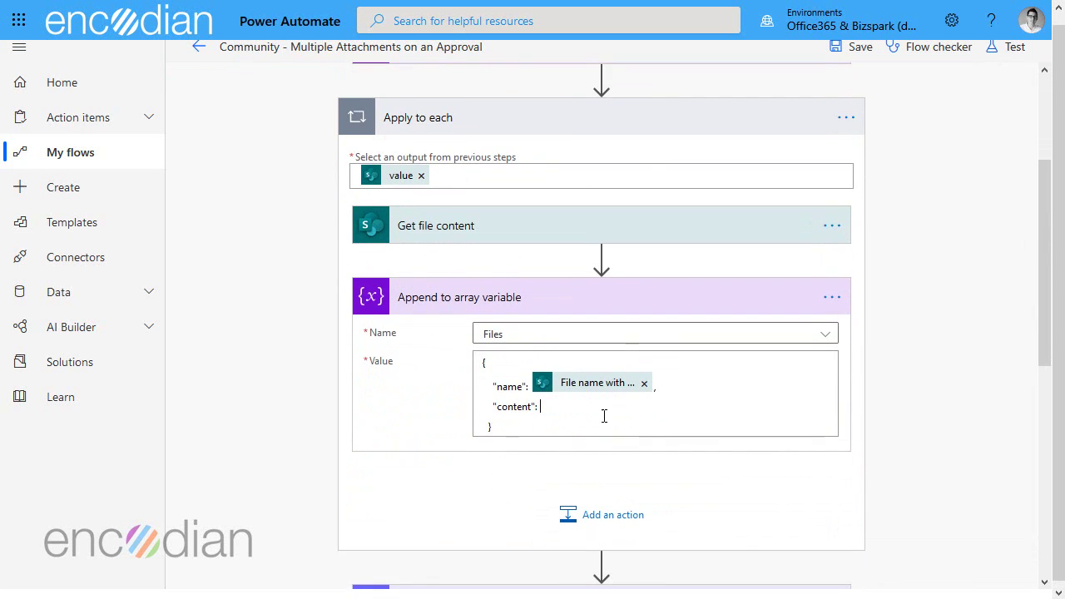
- Insert a base64(File Content) expression after content, then delete it again, leaving content empty
{"action": "left_click", "coordinate": [926, 481]}
{"action": "type", "text": "ba"}
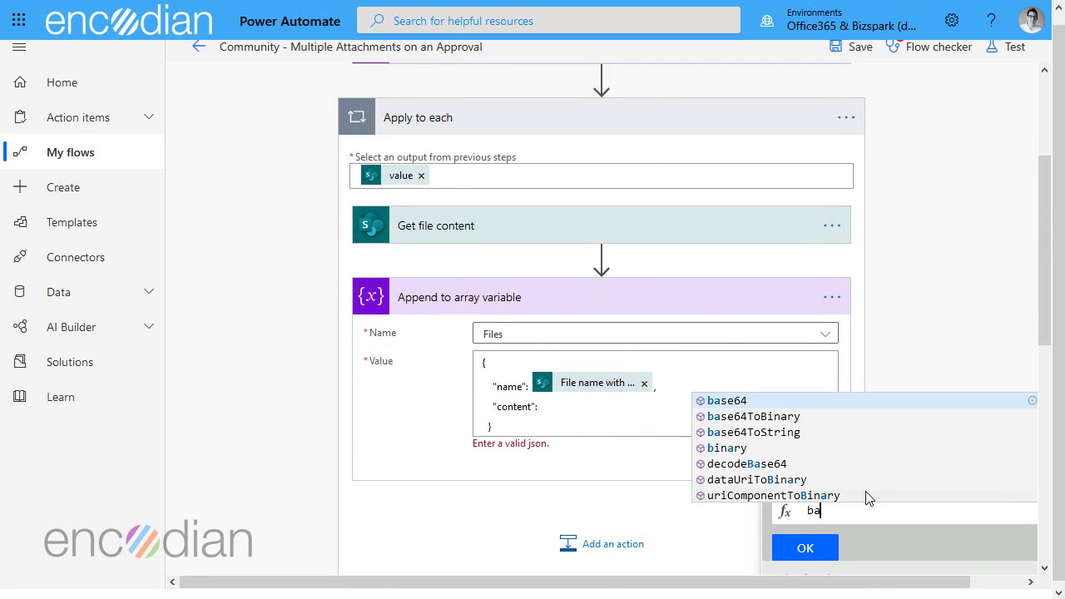
{"action": "type", "text": "se6"}
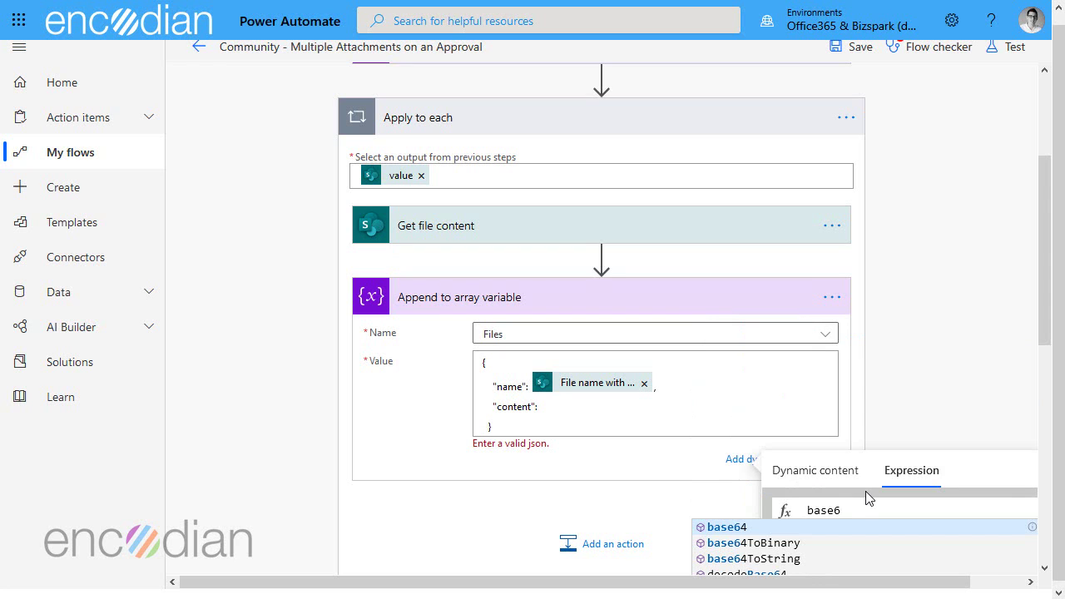
{"action": "type", "text": "4()"}
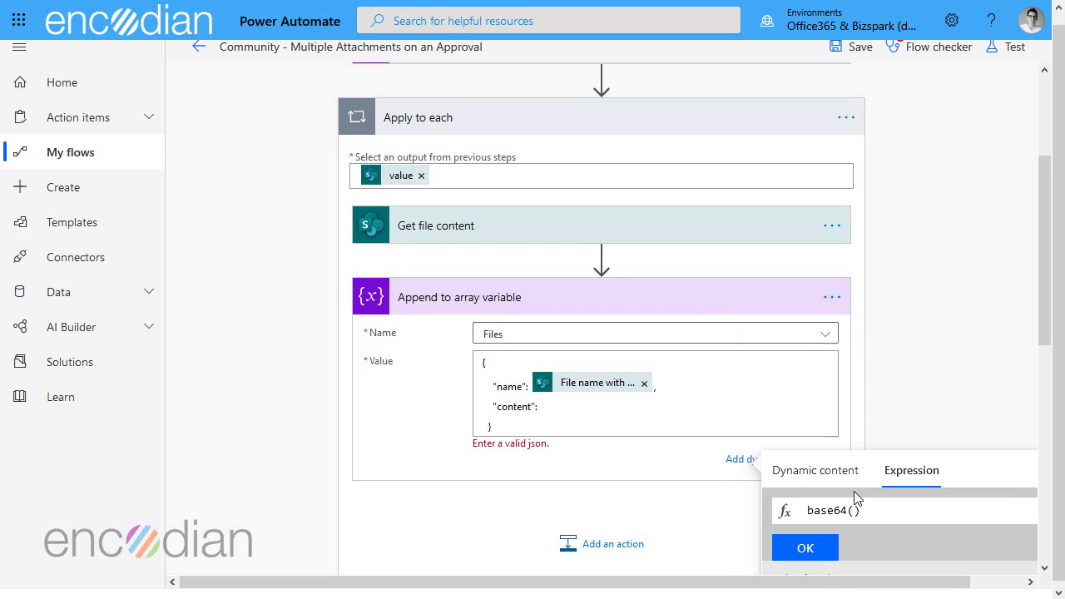
{"action": "left_click", "coordinate": [861, 476]}
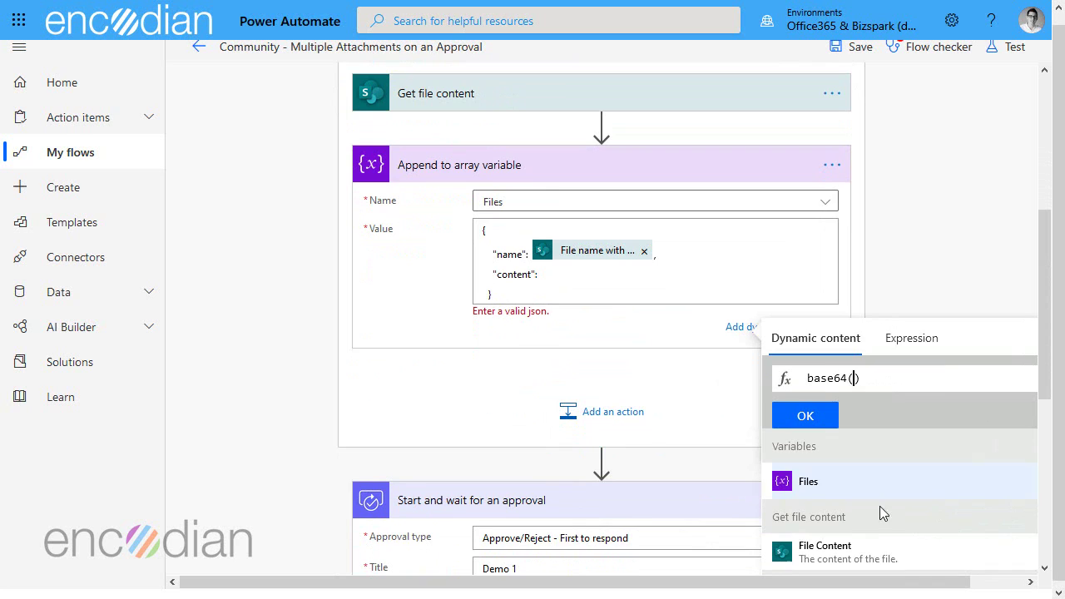
{"action": "left_click", "coordinate": [879, 547]}
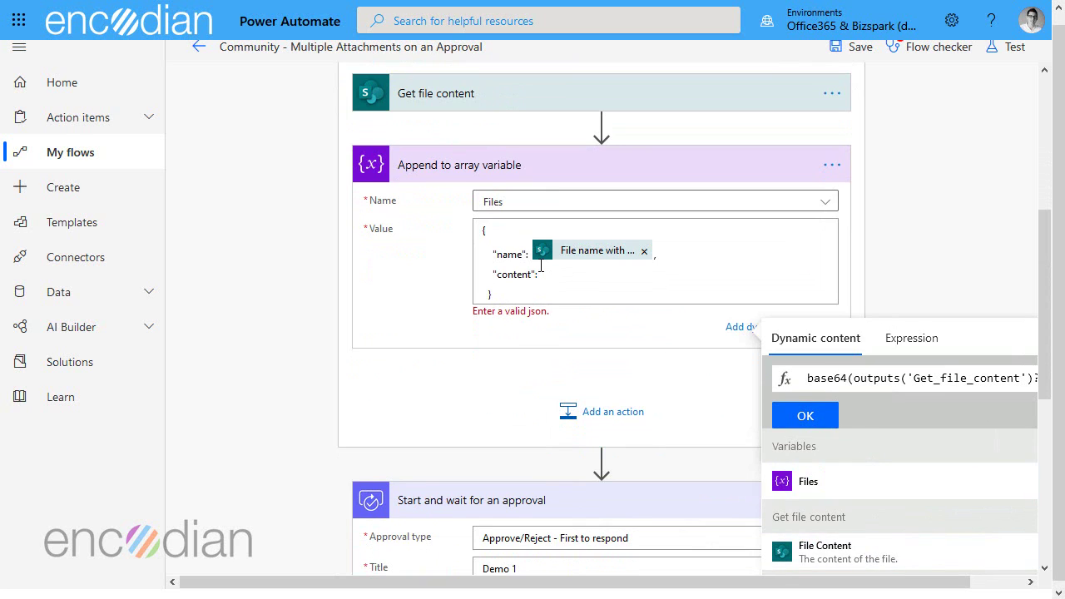
{"action": "left_click", "coordinate": [811, 417]}
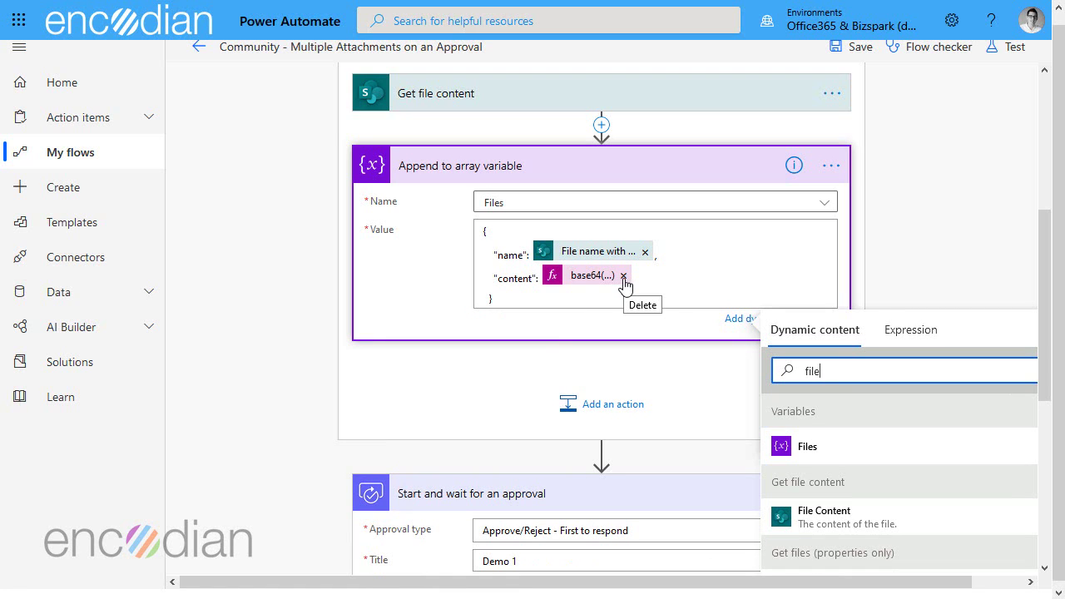
{"action": "left_click", "coordinate": [623, 275]}
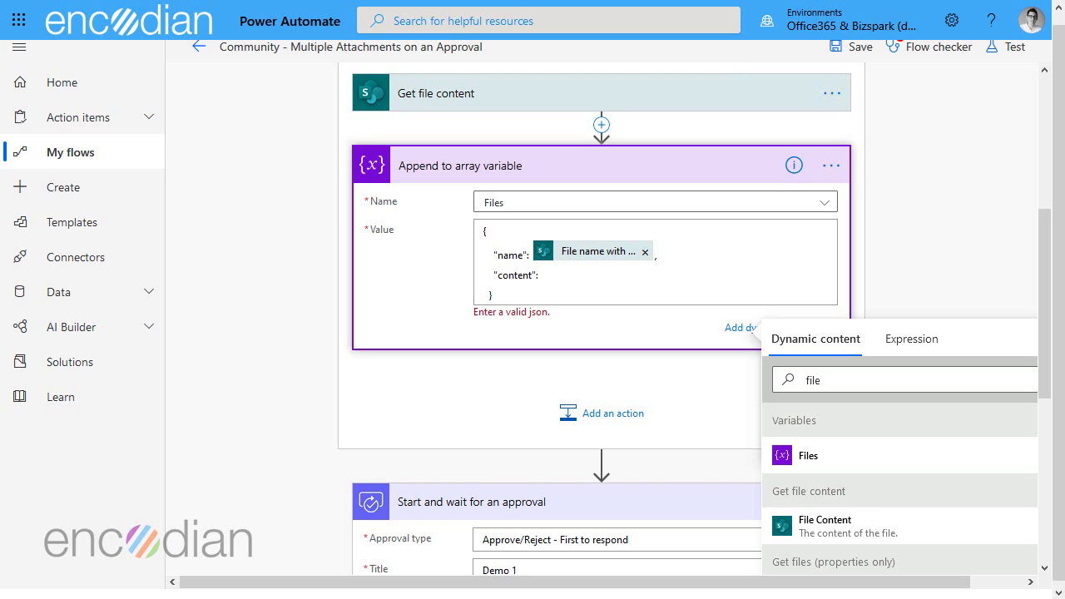
- Paste a $content-type application/octet-stream and $content object after the content key
{"action": "left_click", "coordinate": [551, 275]}
{"action": "type", "text": "{ \"$content-type\": \"application/octet-stream\", \"$content\":  }"}
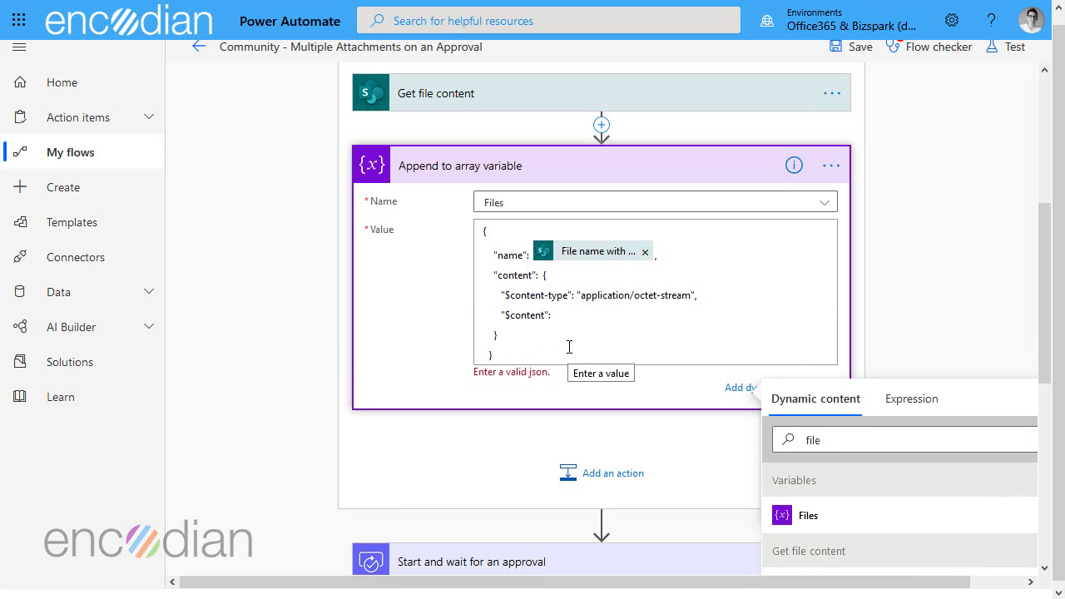
{"action": "left_click", "coordinate": [570, 318]}
{"action": "left_click", "coordinate": [499, 294]}
{"action": "left_click_drag", "start_coordinate": [580, 293], "coordinate": [690, 294]}
{"action": "left_click", "coordinate": [570, 316]}
{"action": "left_click_drag", "start_coordinate": [500, 315], "coordinate": [559, 314]}
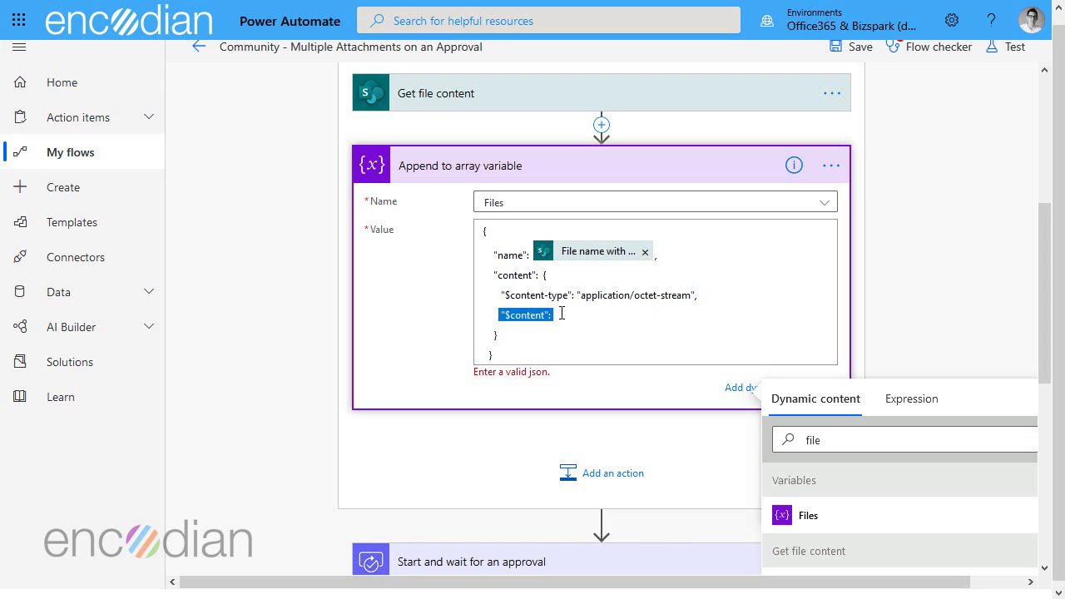
{"action": "left_click", "coordinate": [563, 312]}
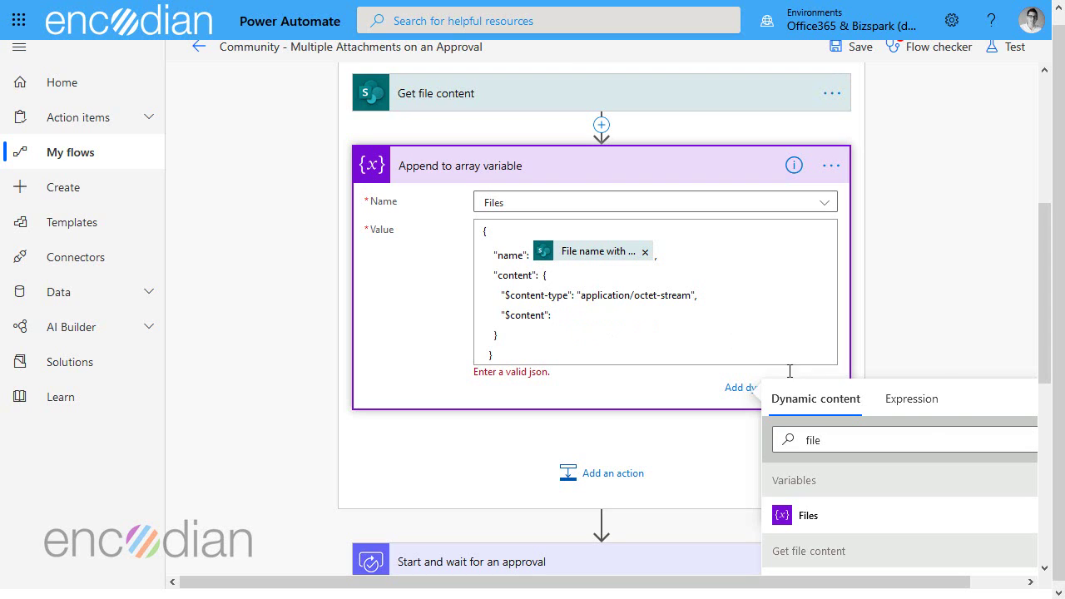
- Set $content to the expression base64(File Content)
{"action": "left_click", "coordinate": [925, 411]}
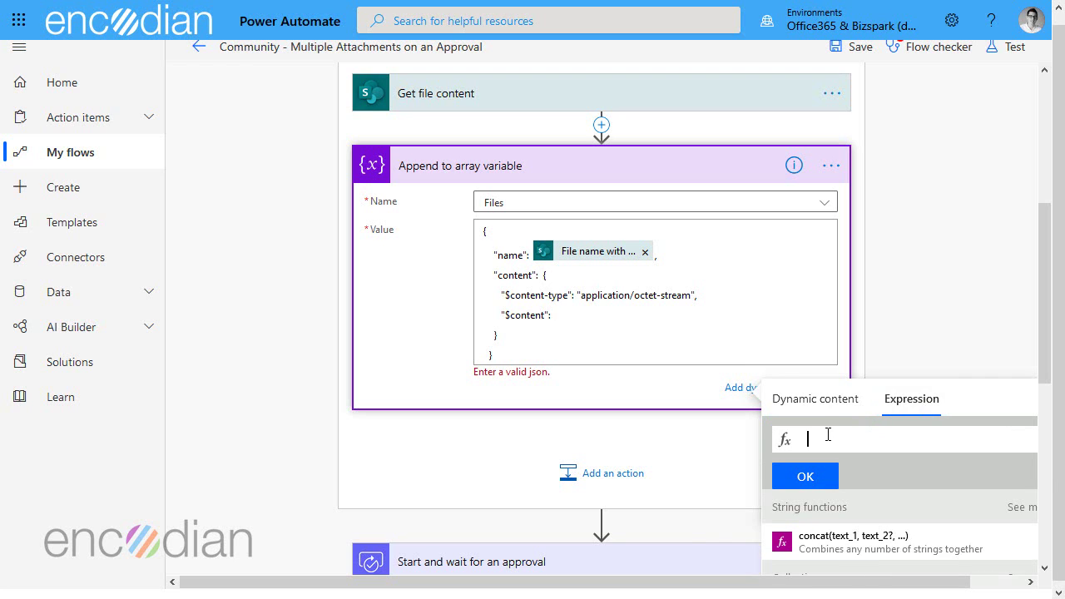
{"action": "type", "text": "base64("}
{"action": "left_click", "coordinate": [834, 404]}
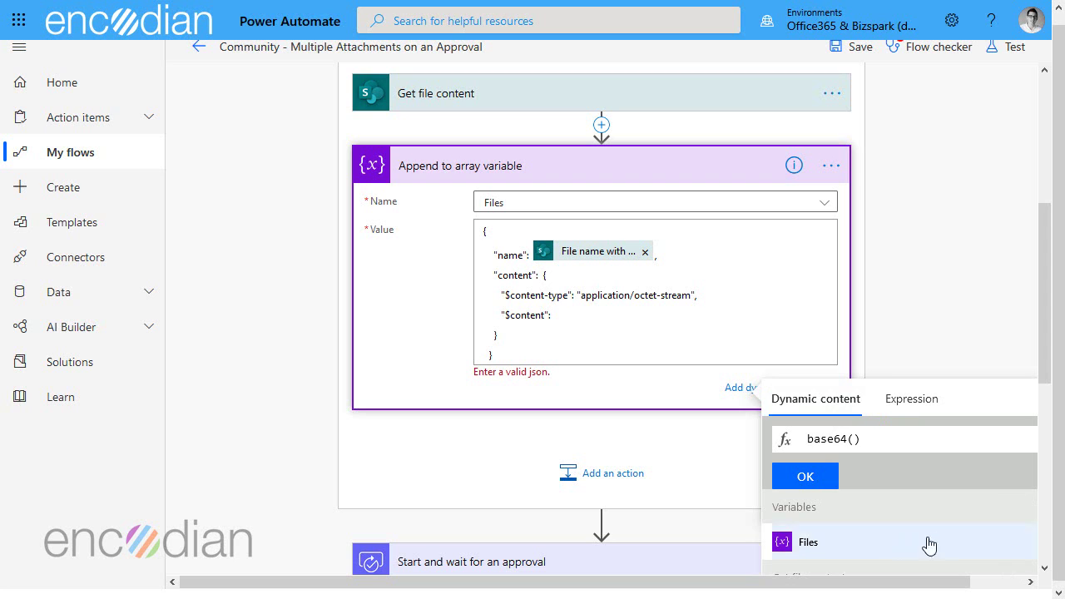
{"action": "scroll", "coordinate": [915, 533], "scroll_direction": "down", "scroll_amount": 1}
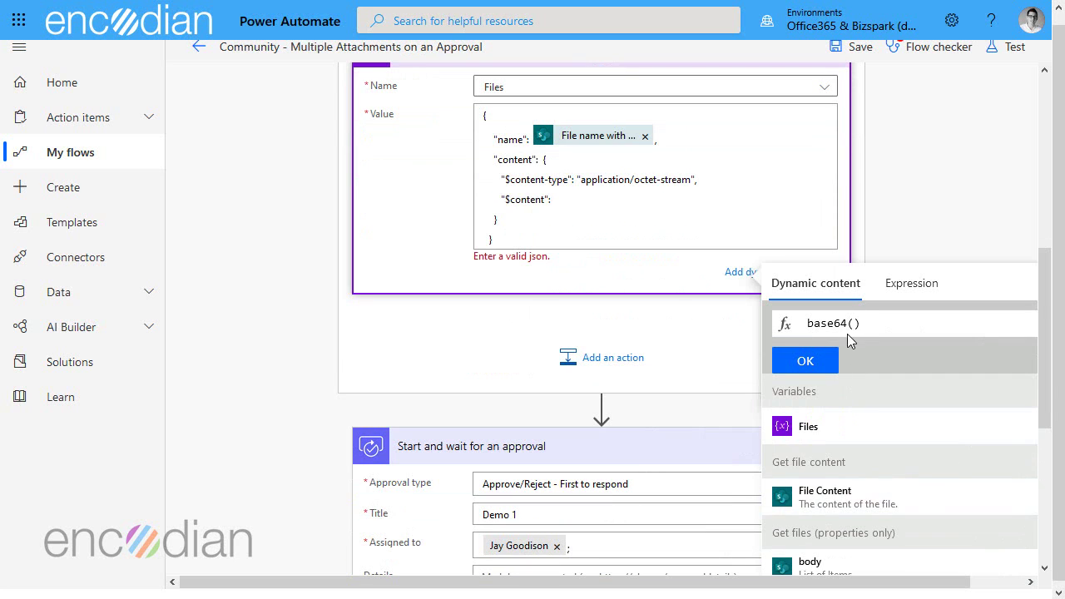
{"action": "left_click", "coordinate": [823, 497]}
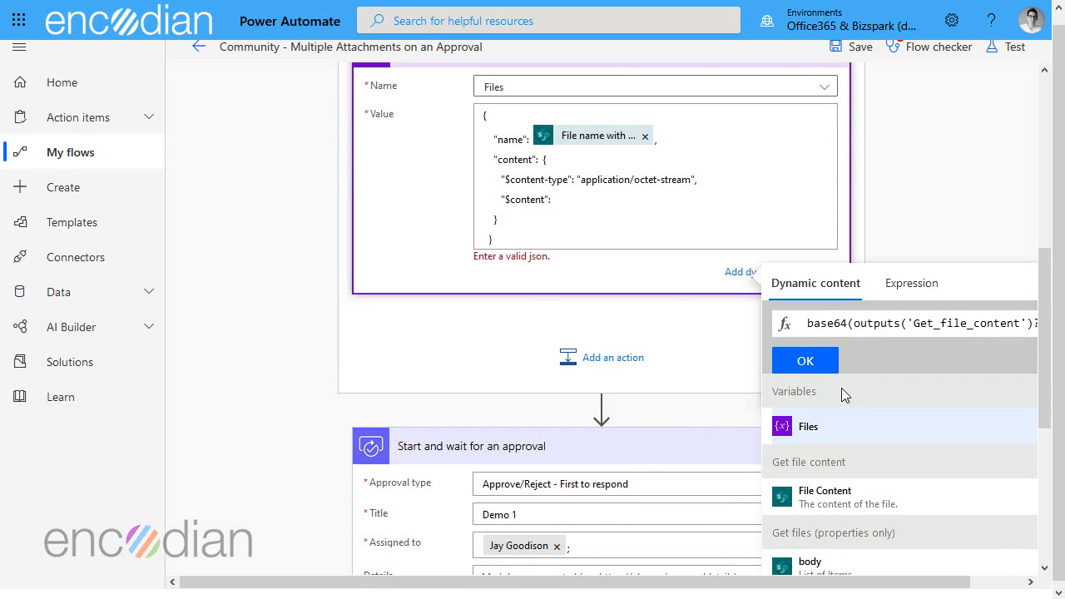
{"action": "left_click", "coordinate": [805, 361]}
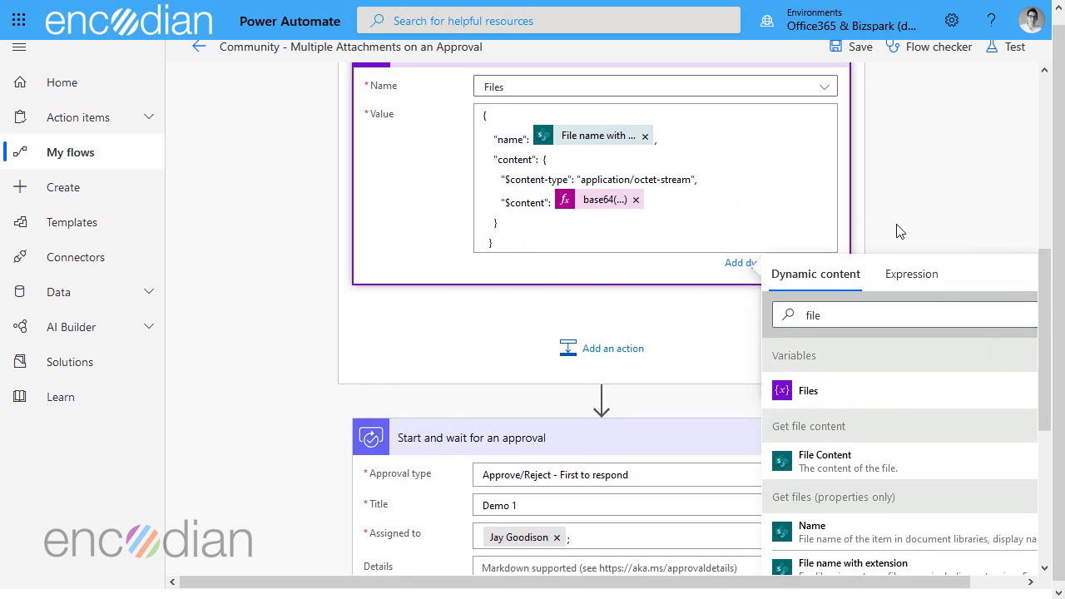
- Review the nested content object and save the flow
{"action": "scroll", "coordinate": [897, 231], "scroll_direction": "up", "scroll_amount": 1}
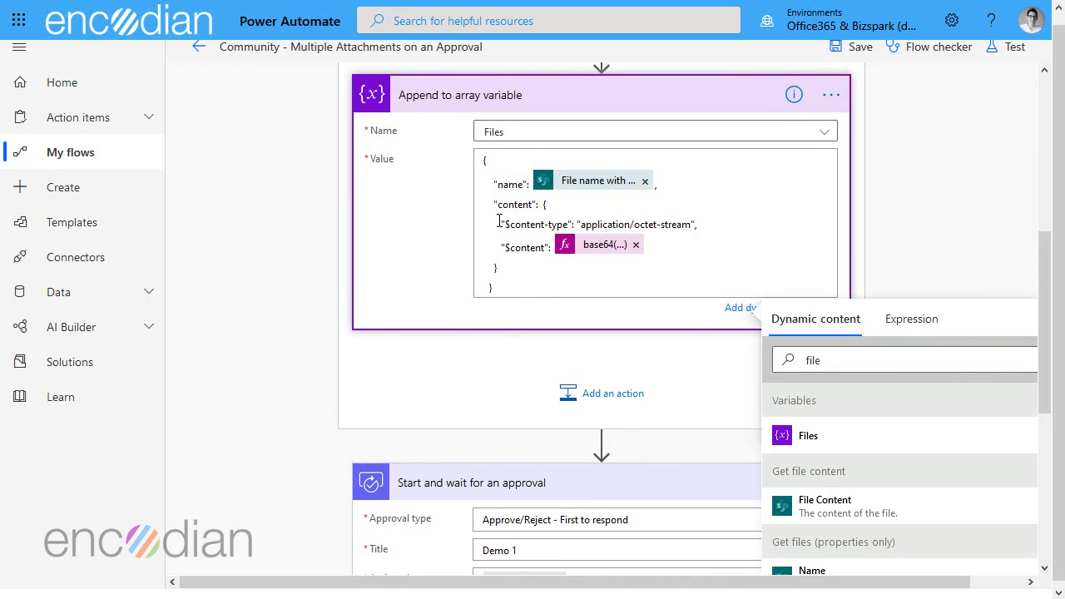
{"action": "left_click_drag", "start_coordinate": [498, 221], "coordinate": [601, 248]}
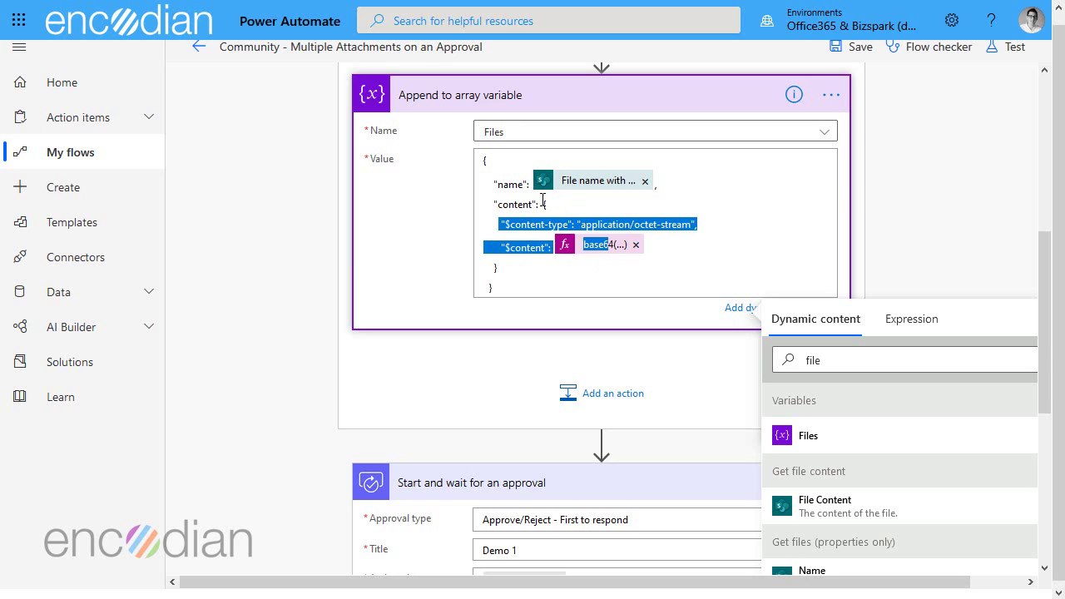
{"action": "left_click_drag", "start_coordinate": [542, 204], "coordinate": [577, 264]}
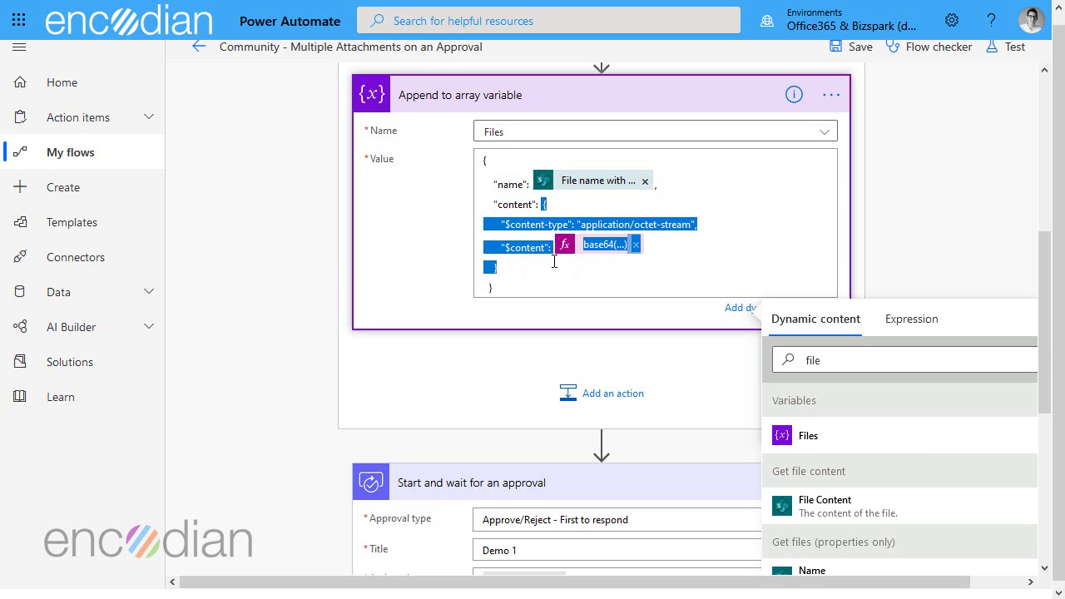
{"action": "left_click", "coordinate": [553, 264]}
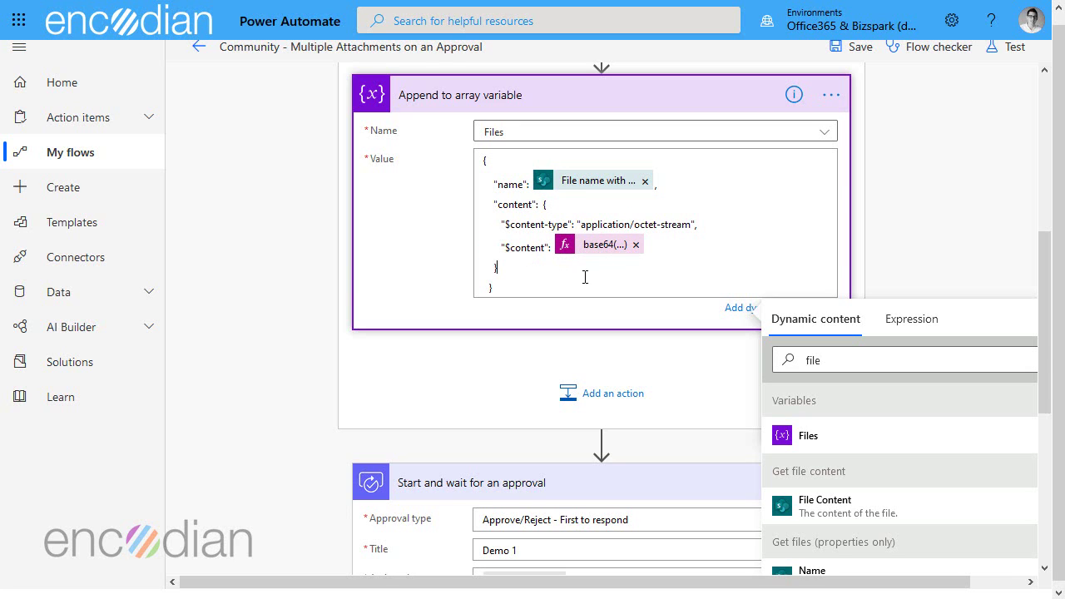
{"action": "scroll", "coordinate": [592, 259], "scroll_direction": "up", "scroll_amount": 1}
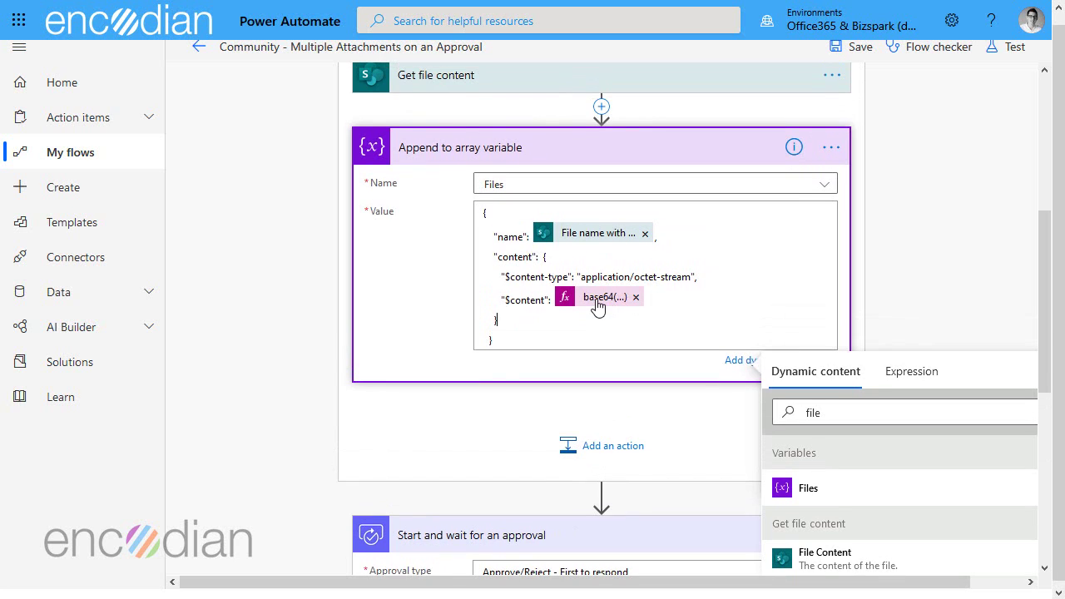
{"action": "left_click", "coordinate": [862, 50]}
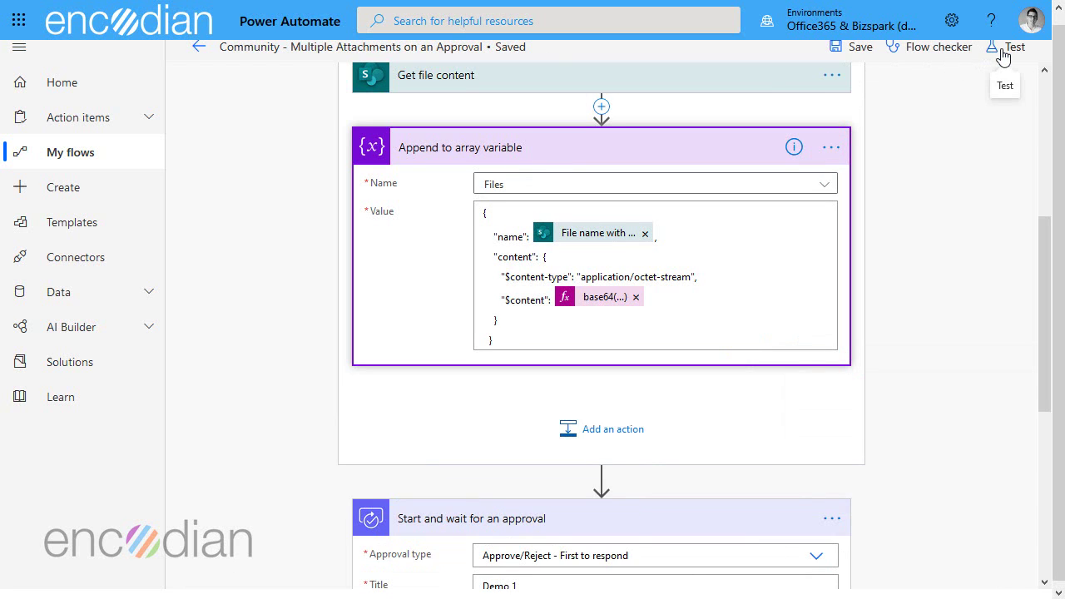
- Test the flow with trigger data from the previous run and open the Apply to each iterations
{"action": "left_click", "coordinate": [1007, 48]}
{"action": "left_click", "coordinate": [844, 183]}
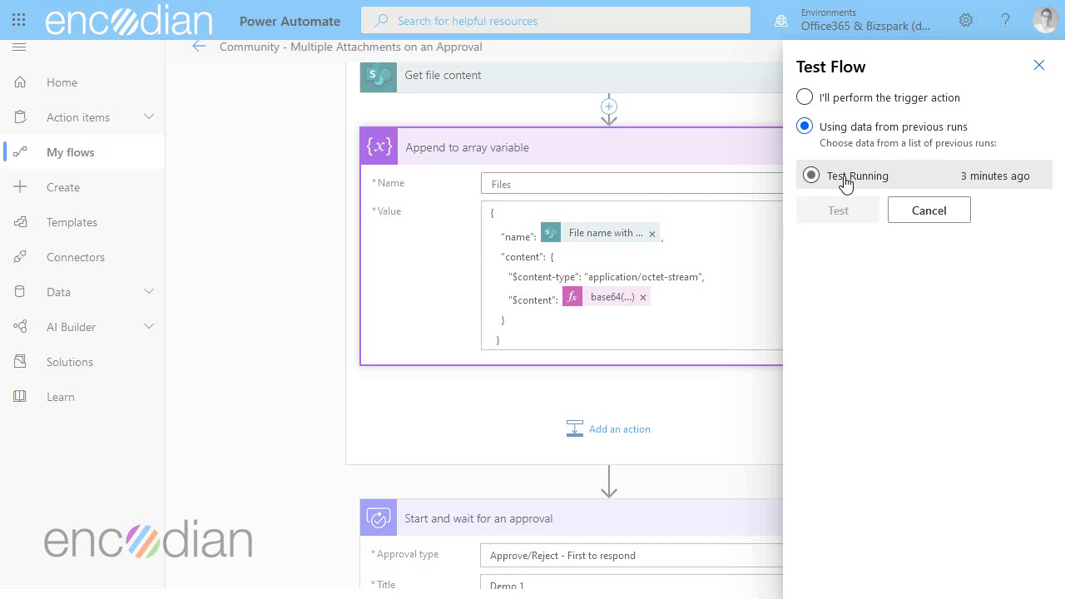
{"action": "left_click", "coordinate": [841, 210]}
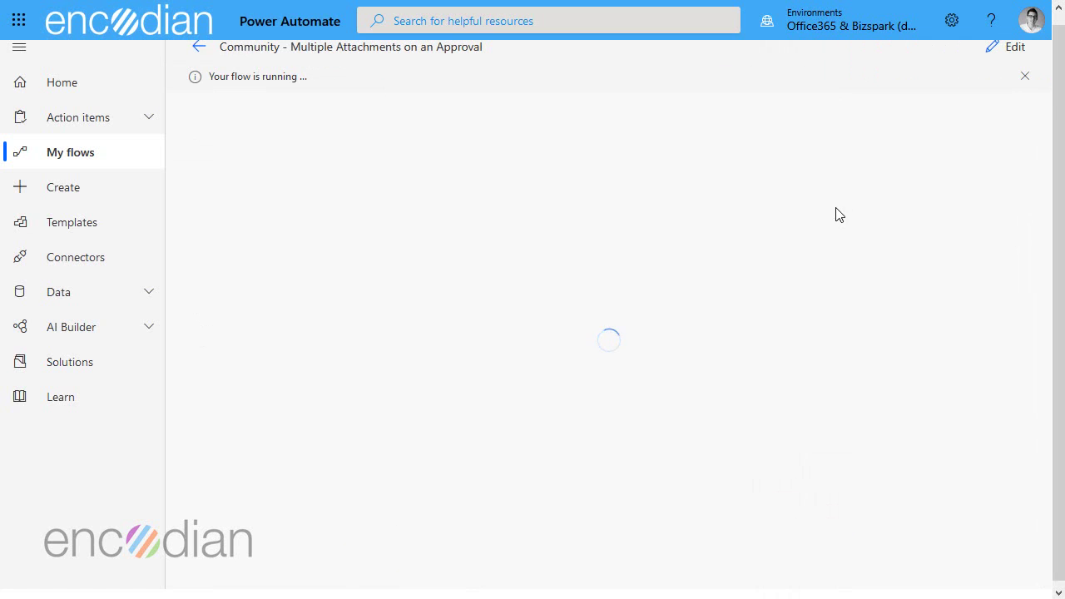
{"action": "left_click", "coordinate": [506, 367]}
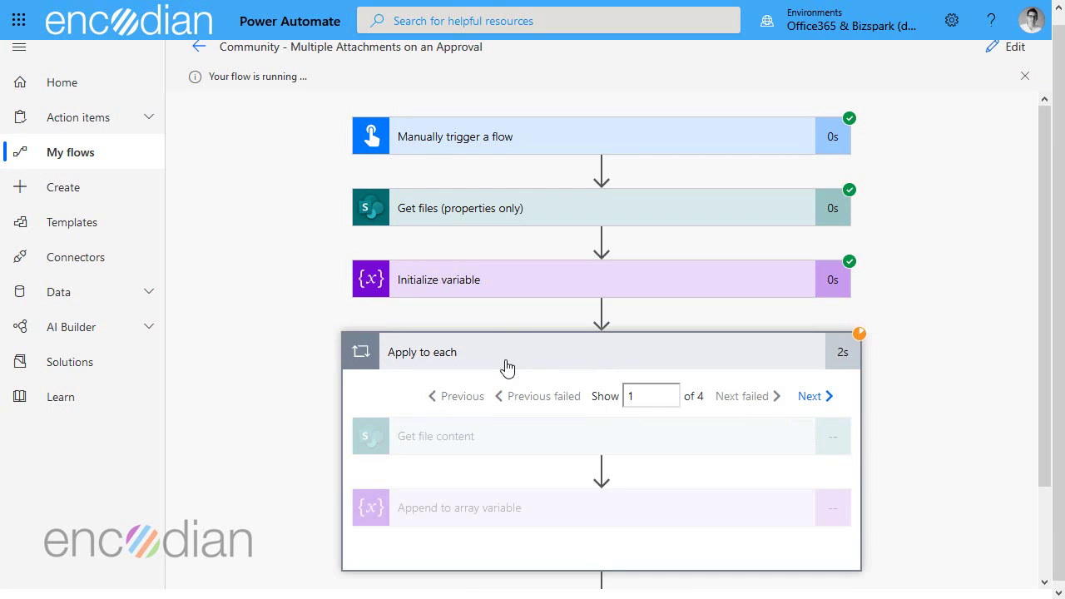
{"action": "scroll", "coordinate": [506, 364], "scroll_direction": "down", "scroll_amount": 2}
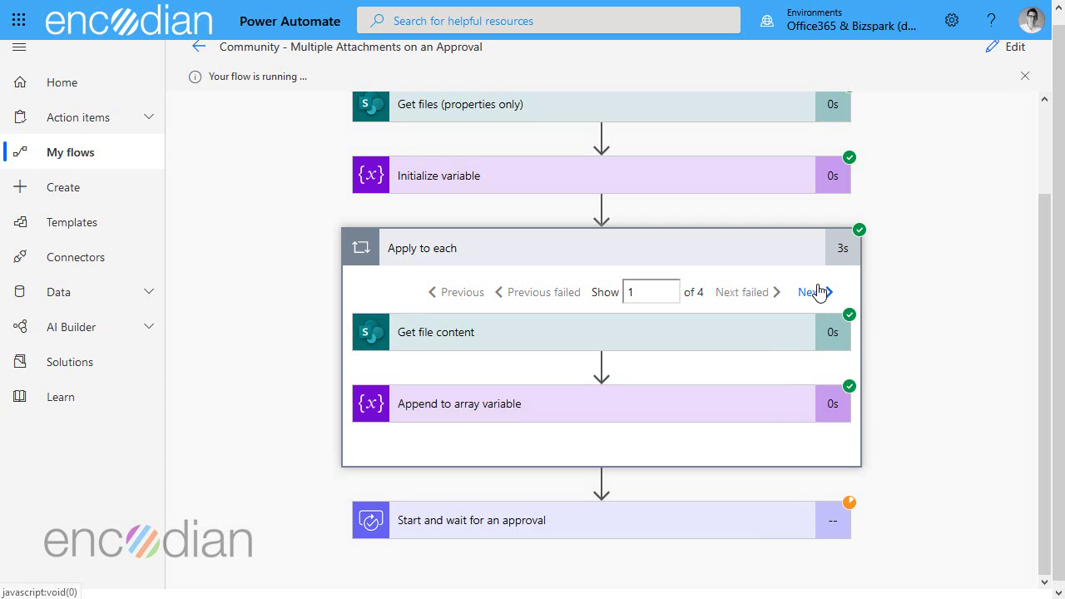
- Page through the Apply to each iterations to the fourth and back to the first
{"action": "left_click", "coordinate": [819, 292]}
{"action": "left_click", "coordinate": [809, 296]}
{"action": "left_click", "coordinate": [455, 295]}
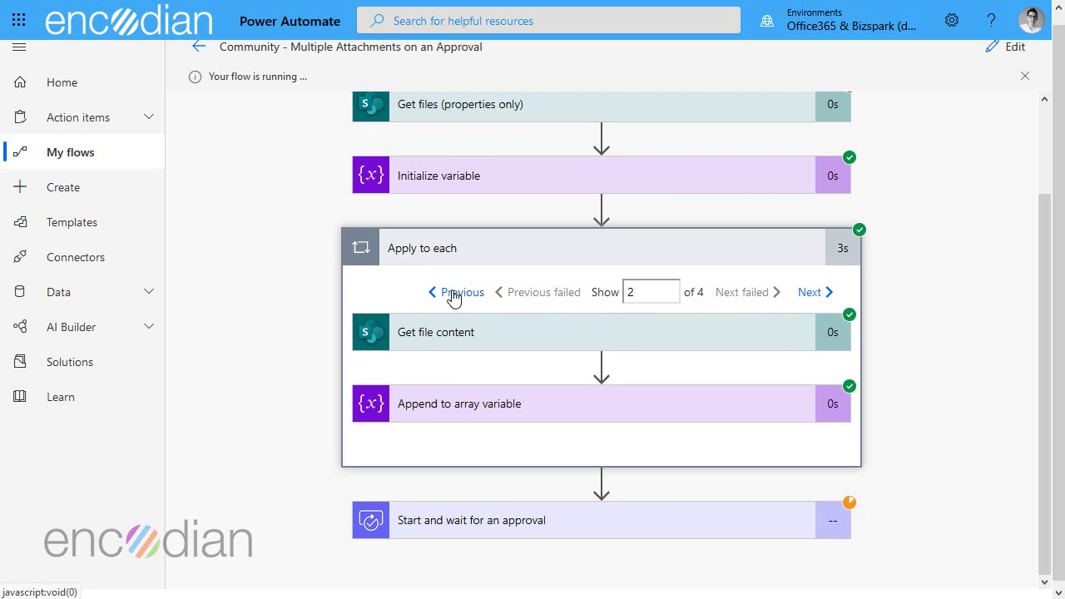
{"action": "left_click", "coordinate": [453, 295]}
- Inspect Get file content and the appended Encodian Demo Document.docx value with its base64 content object
{"action": "left_click", "coordinate": [623, 347]}
{"action": "scroll", "coordinate": [626, 348], "scroll_direction": "down", "scroll_amount": 1}
{"action": "scroll", "coordinate": [625, 348], "scroll_direction": "down", "scroll_amount": 1}
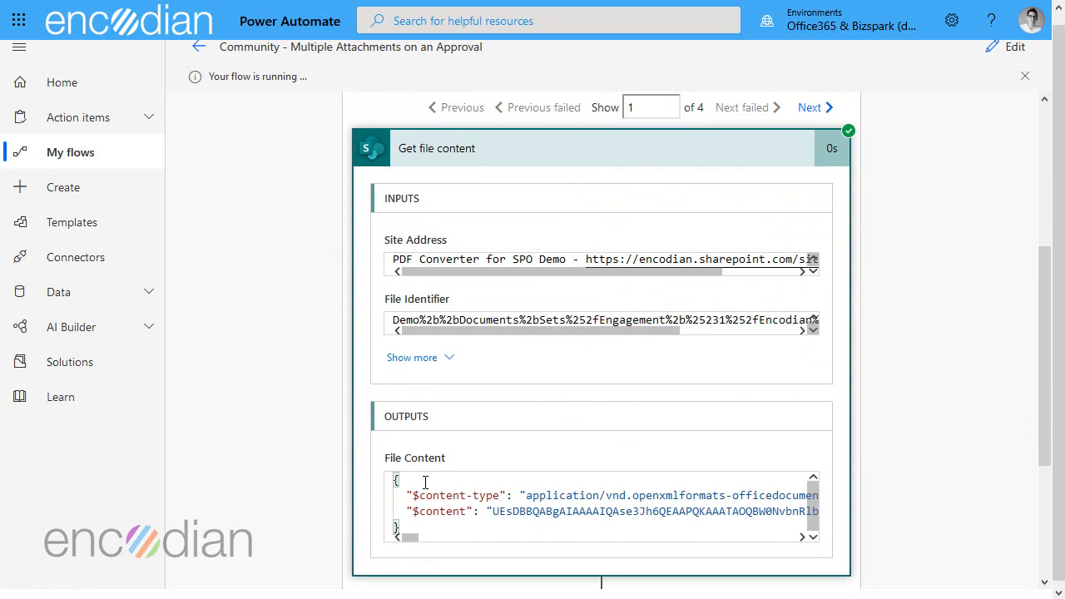
{"action": "left_click", "coordinate": [756, 154]}
{"action": "left_click", "coordinate": [511, 416]}
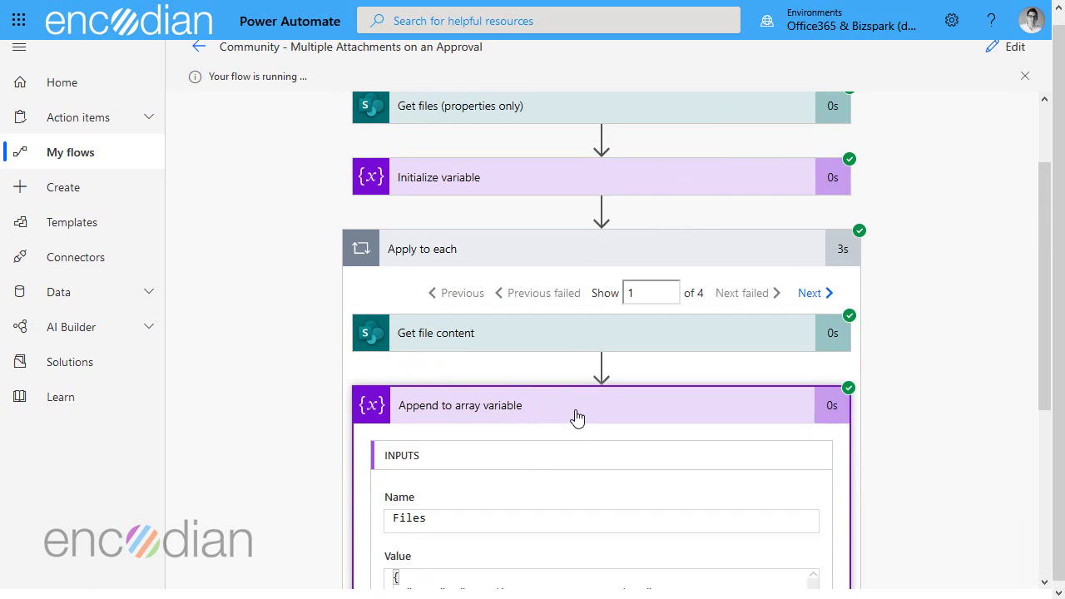
{"action": "scroll", "coordinate": [573, 418], "scroll_direction": "down", "scroll_amount": 3}
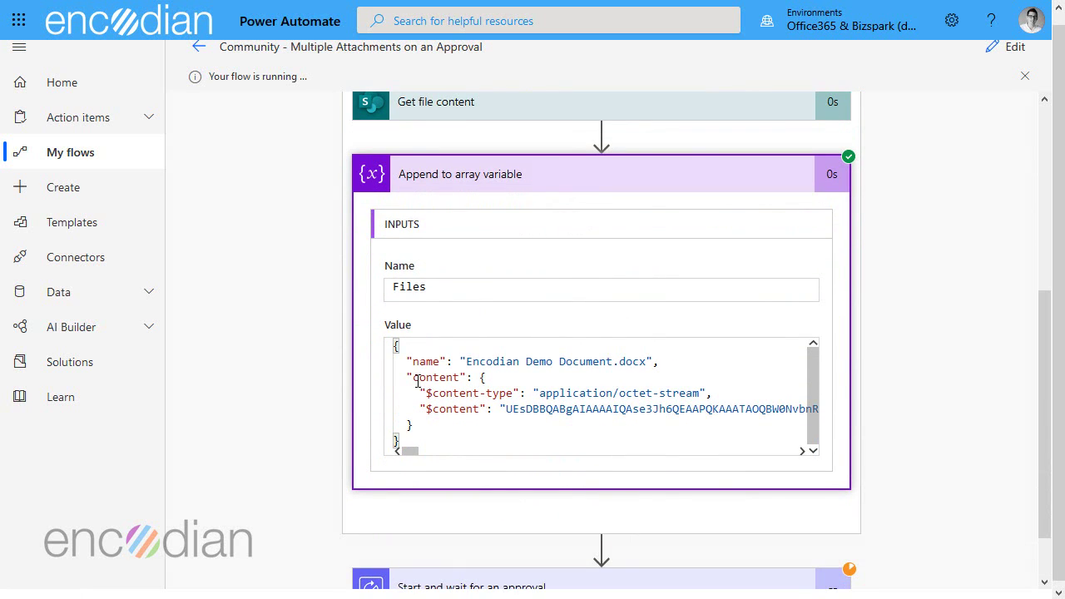
{"action": "left_click_drag", "start_coordinate": [408, 379], "coordinate": [550, 425]}
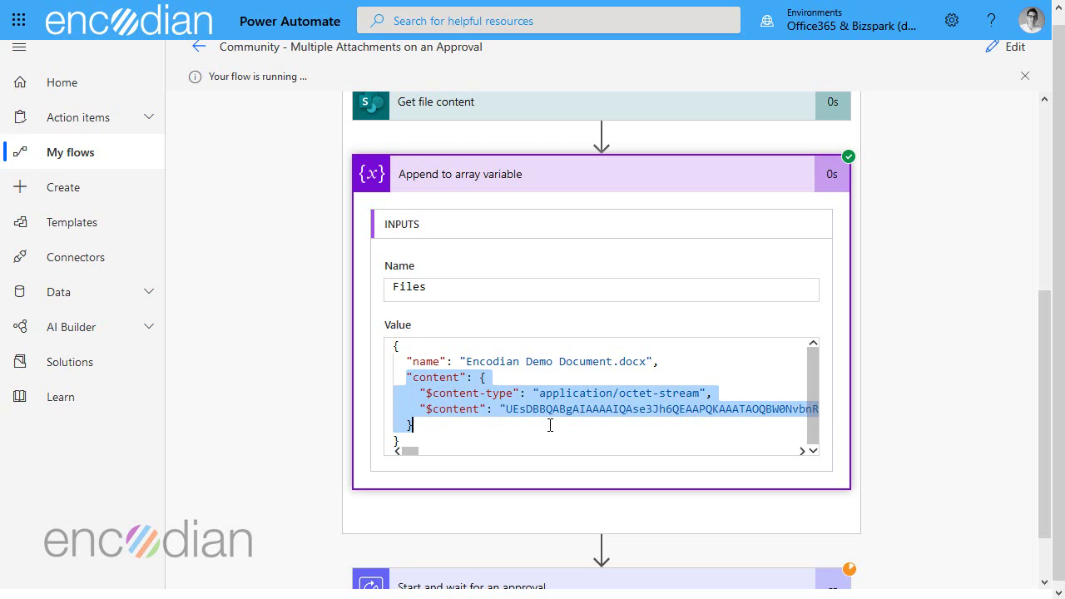